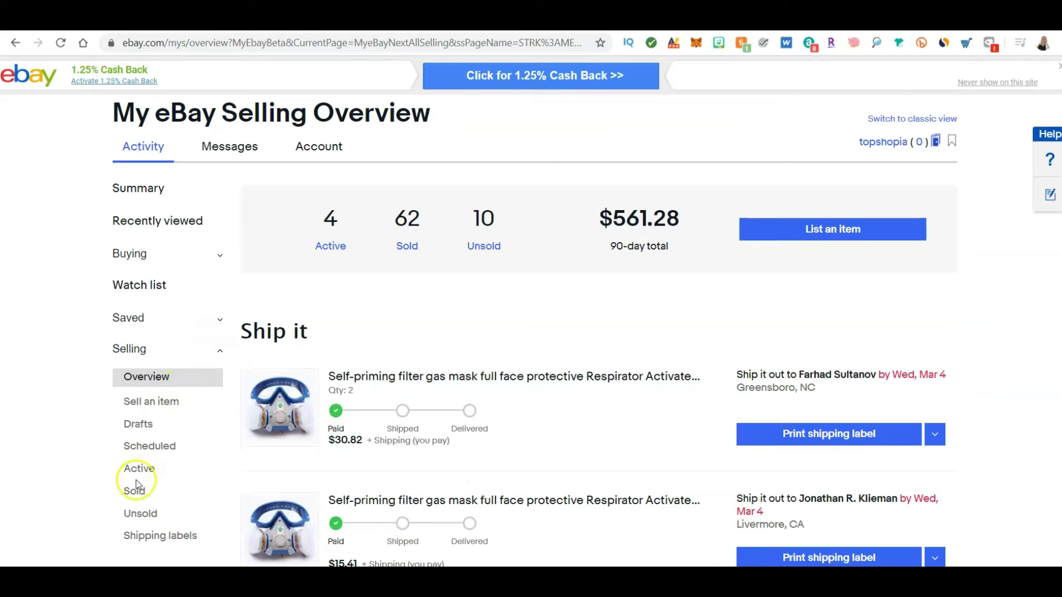
- Show the active listings and open the GLORSUN pollution mask listing for revision
{"action": "left_click", "coordinate": [133, 471]}
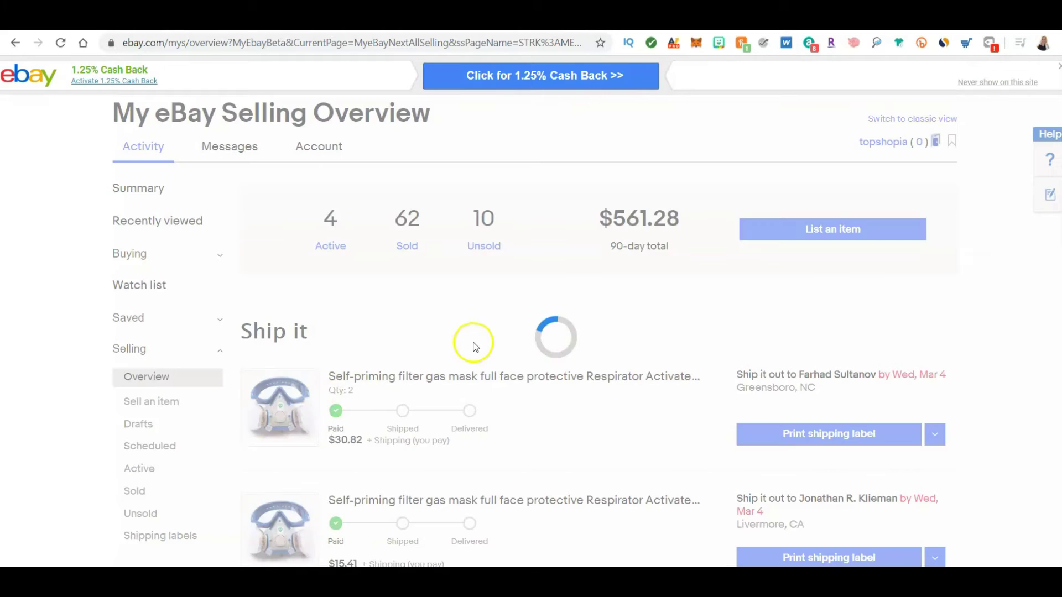
{"action": "scroll", "coordinate": [474, 339], "scroll_direction": "down", "scroll_amount": 3}
{"action": "scroll", "coordinate": [473, 339], "scroll_direction": "down", "scroll_amount": 3}
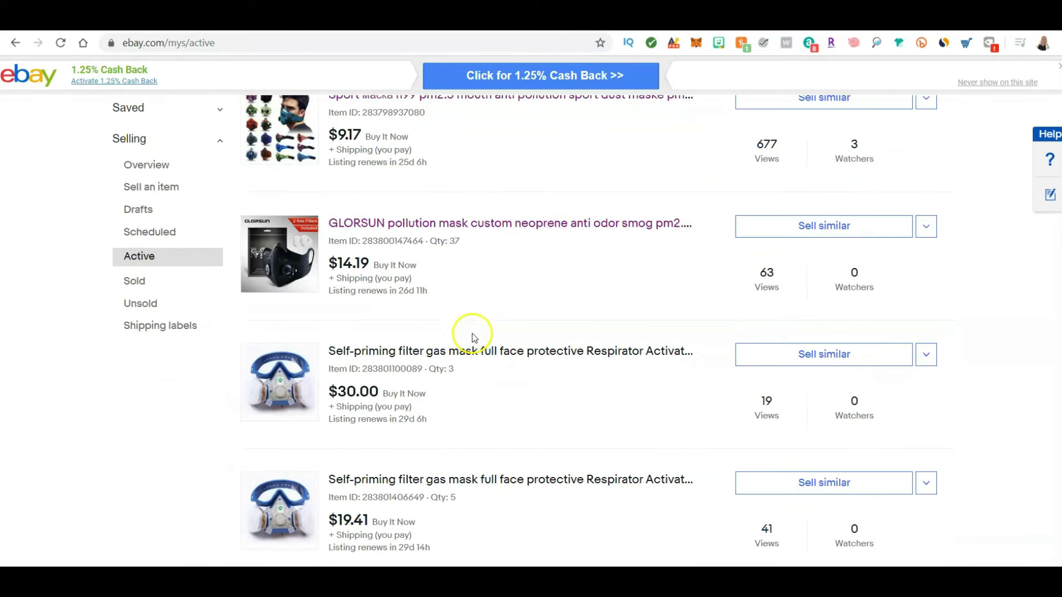
{"action": "scroll", "coordinate": [635, 275], "scroll_direction": "up", "scroll_amount": 3}
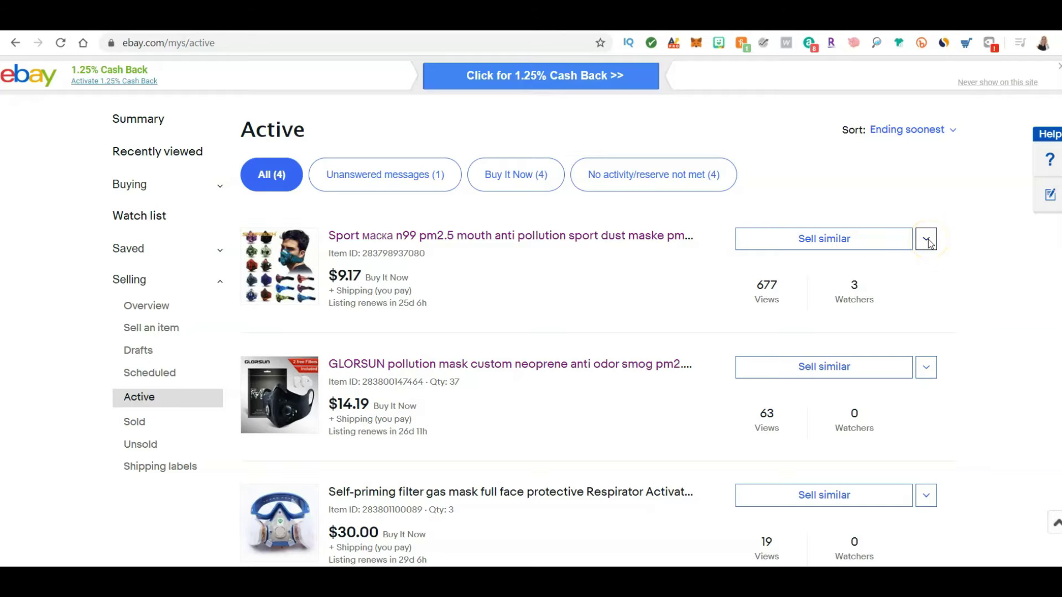
{"action": "scroll", "coordinate": [929, 243], "scroll_direction": "down", "scroll_amount": 1}
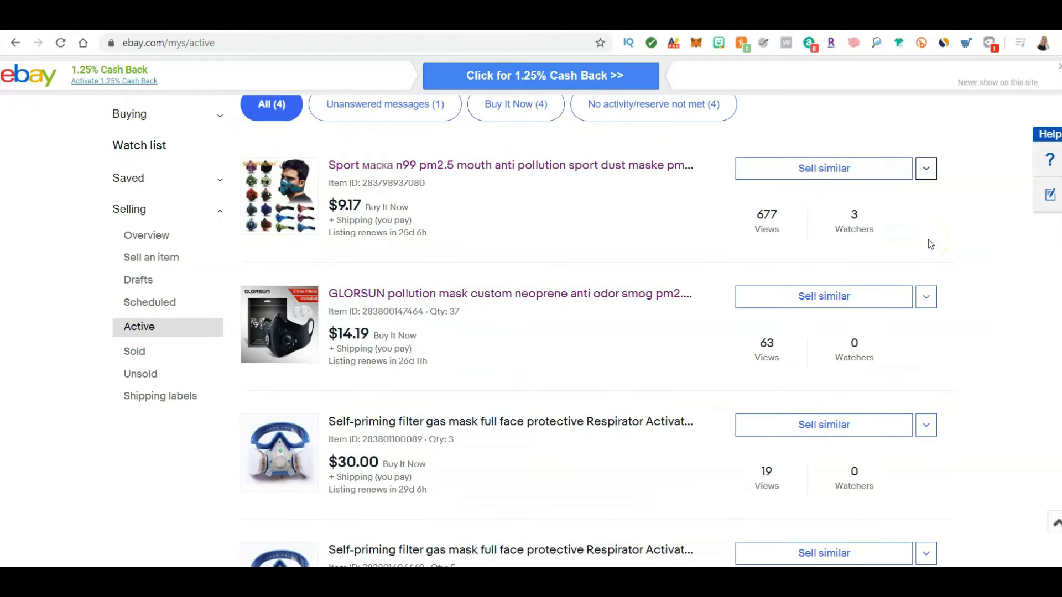
{"action": "left_click", "coordinate": [926, 297]}
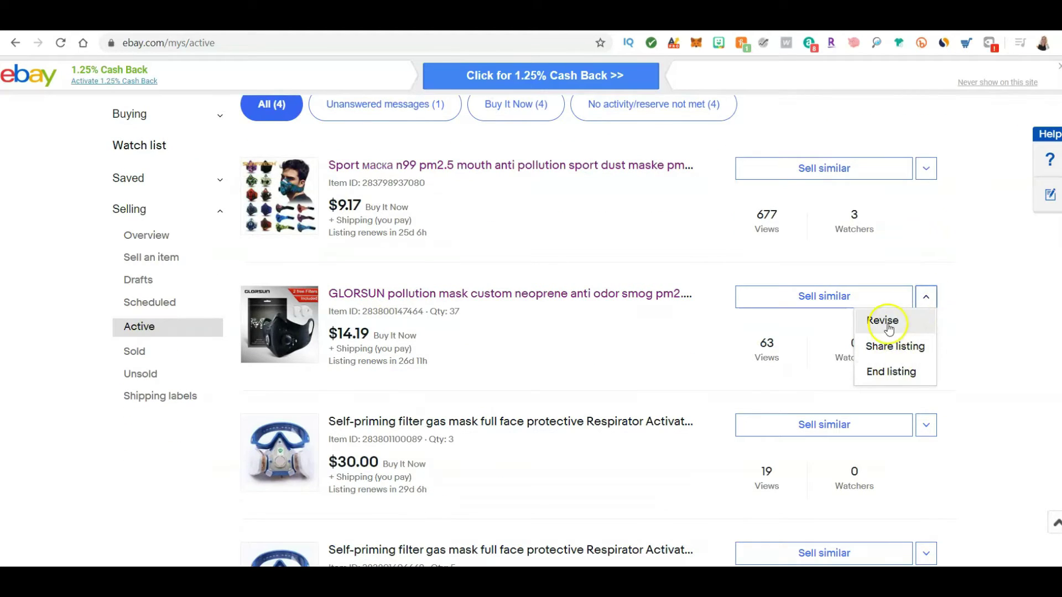
{"action": "left_click", "coordinate": [856, 327]}
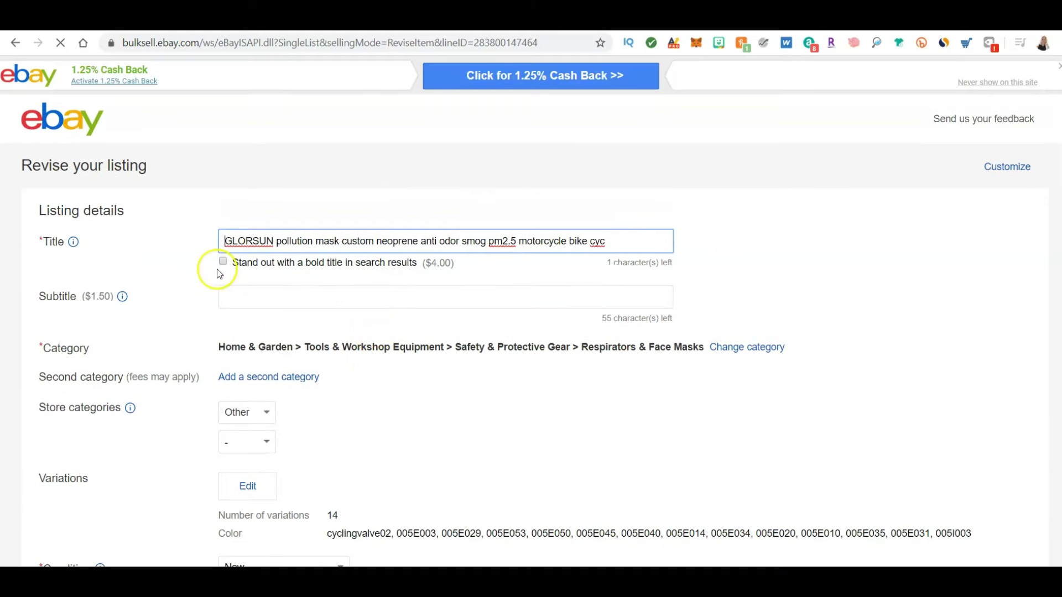
- Make the photo with four views of the worn mask the main default photo of the listing
{"action": "scroll", "coordinate": [203, 273], "scroll_direction": "down", "scroll_amount": 8}
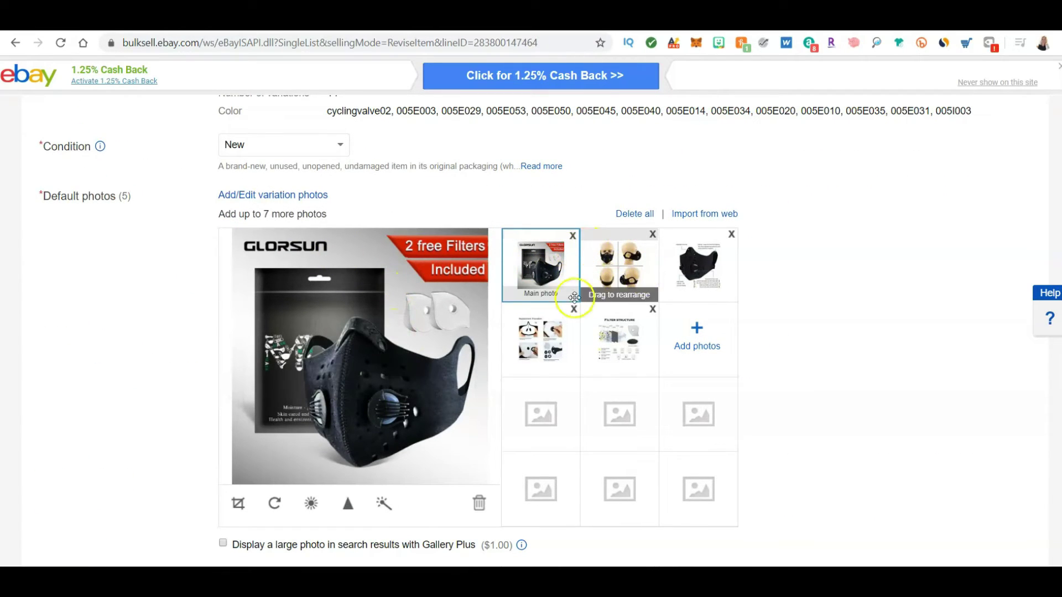
{"action": "left_click_drag", "start_coordinate": [623, 270], "coordinate": [544, 270]}
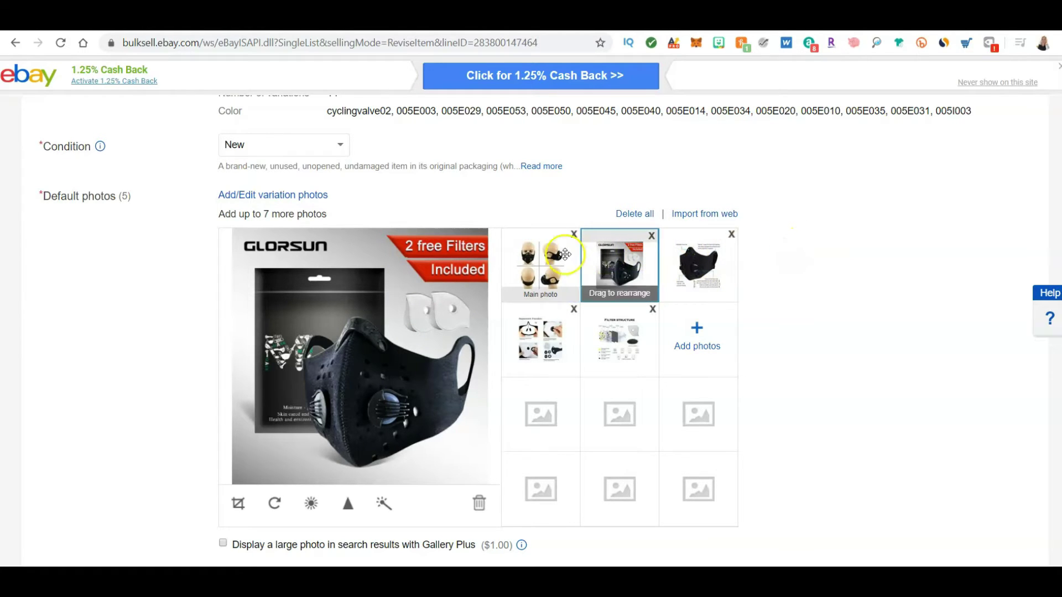
- Review the listing's recommended and additional item specifics, down to the item description
{"action": "scroll", "coordinate": [135, 317], "scroll_direction": "down", "scroll_amount": 6}
{"action": "scroll", "coordinate": [136, 324], "scroll_direction": "down", "scroll_amount": 4}
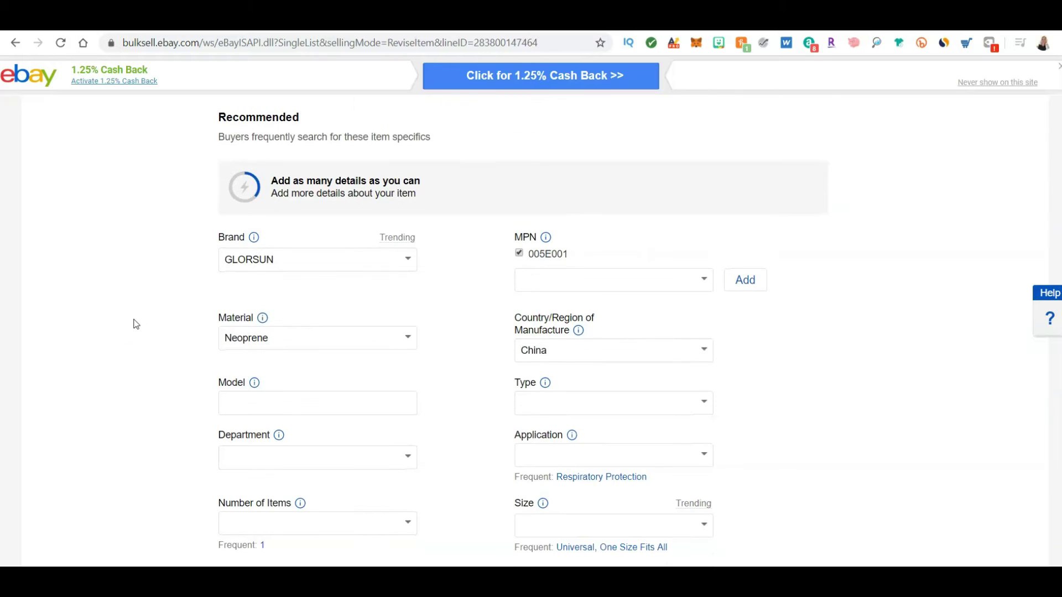
{"action": "scroll", "coordinate": [158, 287], "scroll_direction": "down", "scroll_amount": 6}
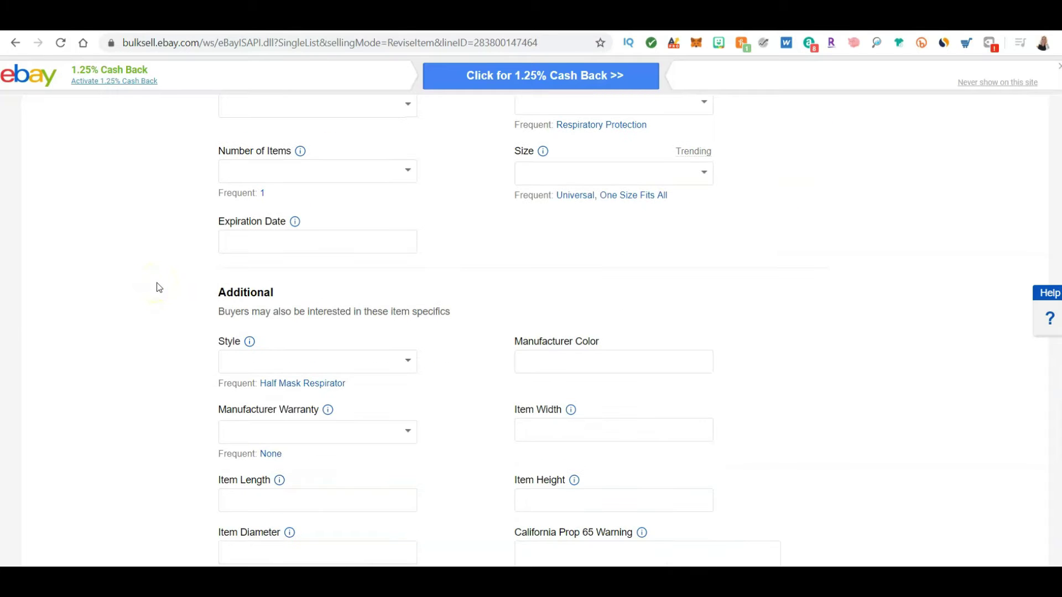
{"action": "scroll", "coordinate": [158, 287], "scroll_direction": "up", "scroll_amount": 8}
{"action": "scroll", "coordinate": [158, 287], "scroll_direction": "down", "scroll_amount": 11}
{"action": "scroll", "coordinate": [159, 287], "scroll_direction": "down", "scroll_amount": 8}
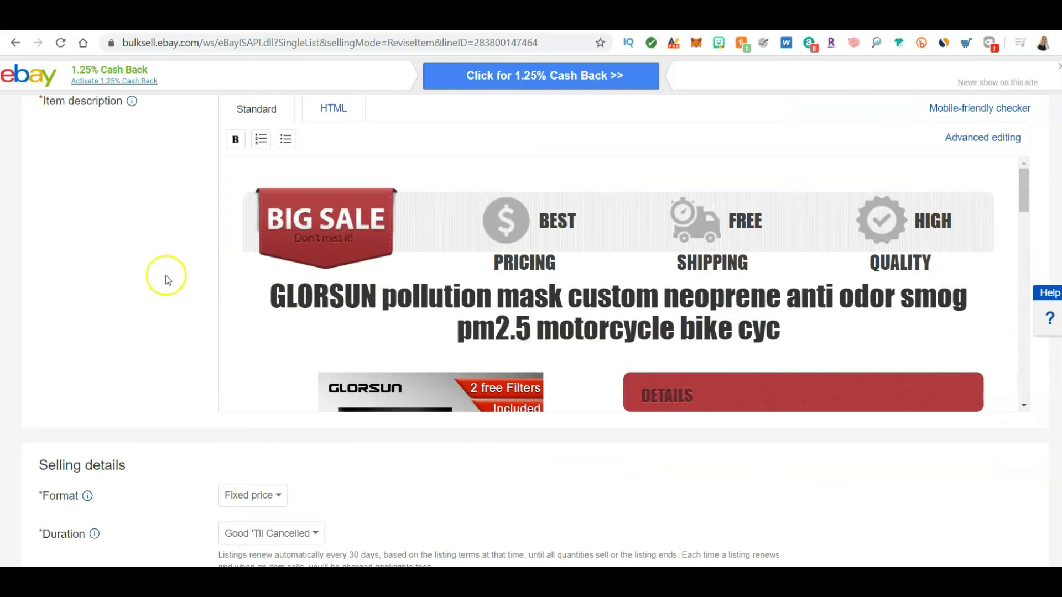
- Replace the description's Shipping and Payment & Return text with the copied version stating CHINA-based warehouses and shipping between 5-10 business days
{"action": "scroll", "coordinate": [636, 307], "scroll_direction": "down", "scroll_amount": 15}
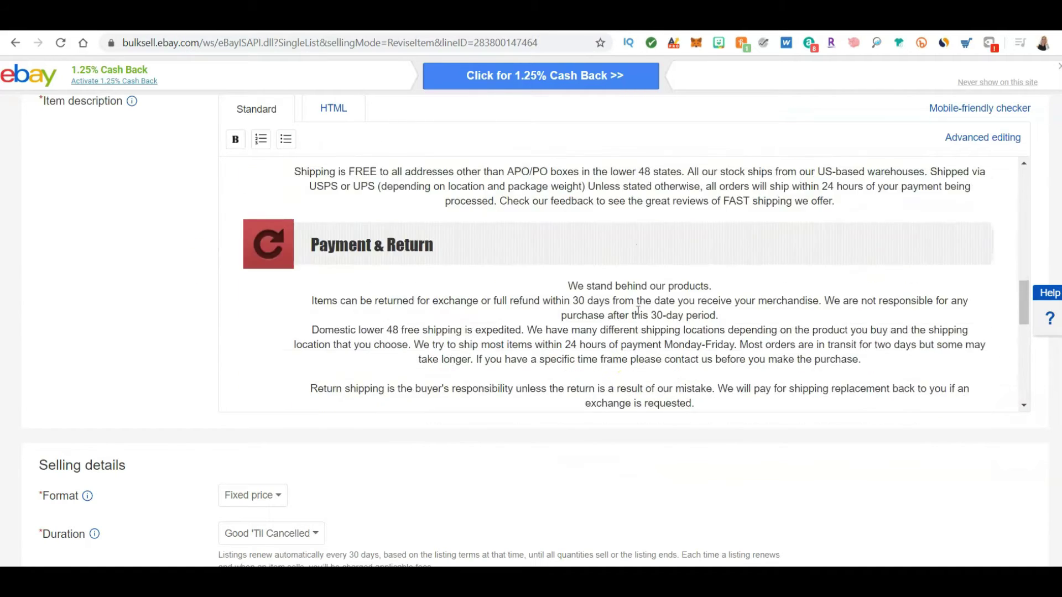
{"action": "scroll", "coordinate": [638, 311], "scroll_direction": "down", "scroll_amount": 1}
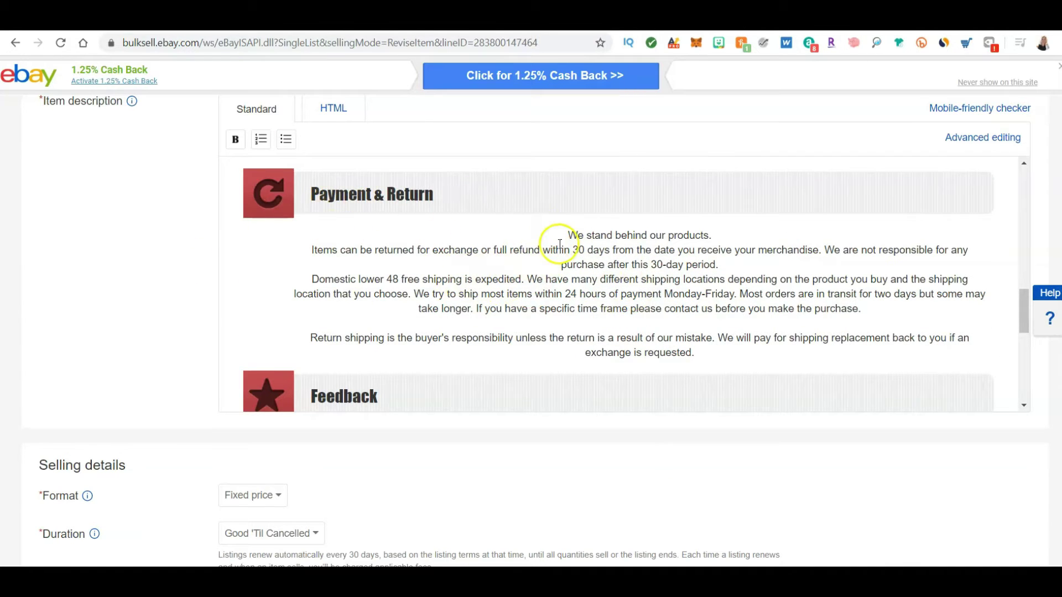
{"action": "scroll", "coordinate": [560, 244], "scroll_direction": "up", "scroll_amount": 4}
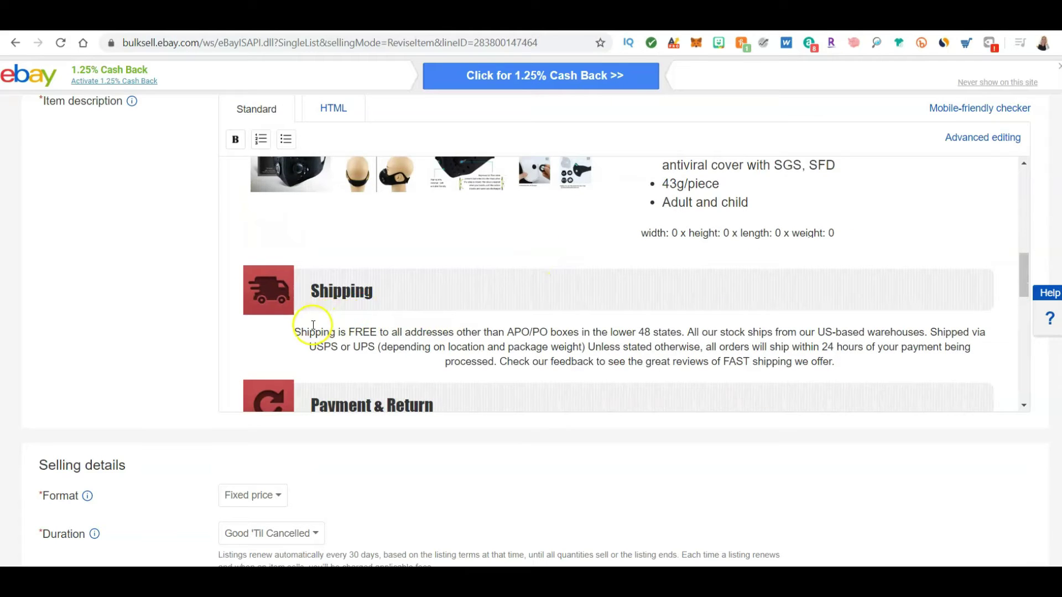
{"action": "left_click_drag", "start_coordinate": [294, 331], "coordinate": [678, 352]}
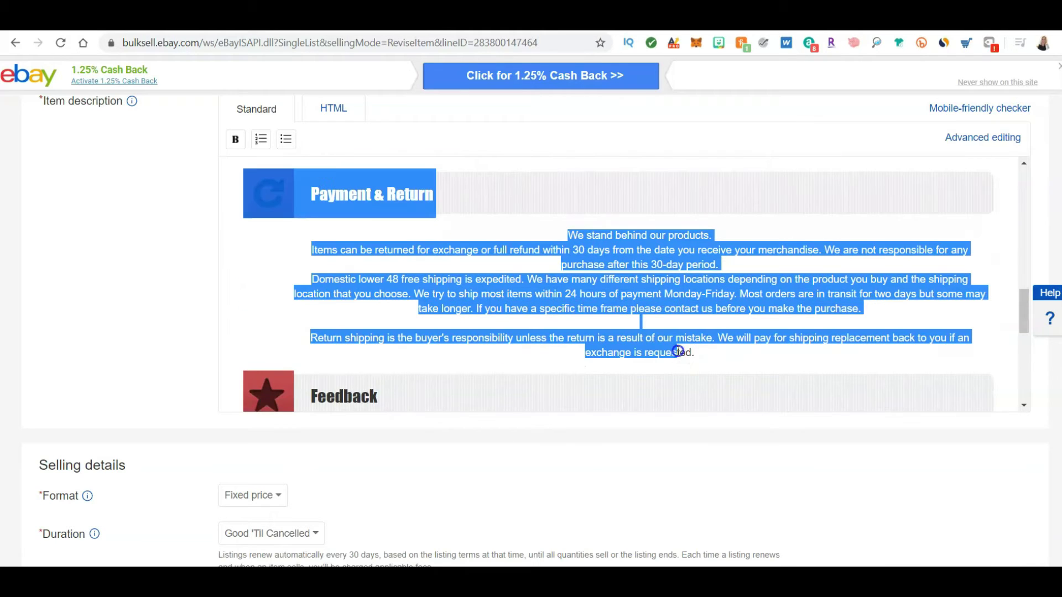
{"action": "right_click", "coordinate": [628, 284]}
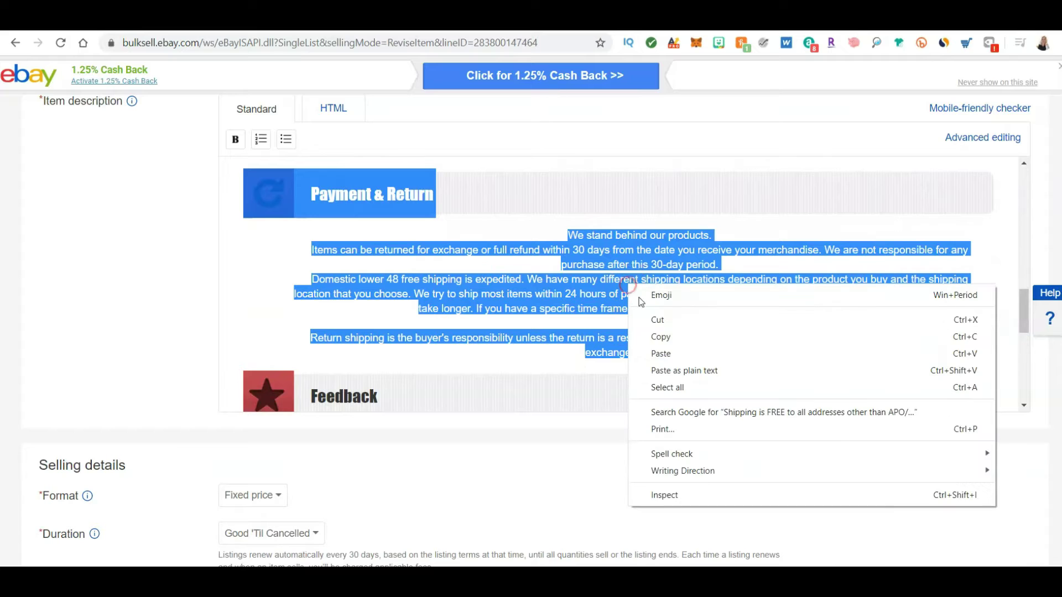
{"action": "left_click", "coordinate": [671, 350]}
{"action": "scroll", "coordinate": [308, 308], "scroll_direction": "up", "scroll_amount": 4}
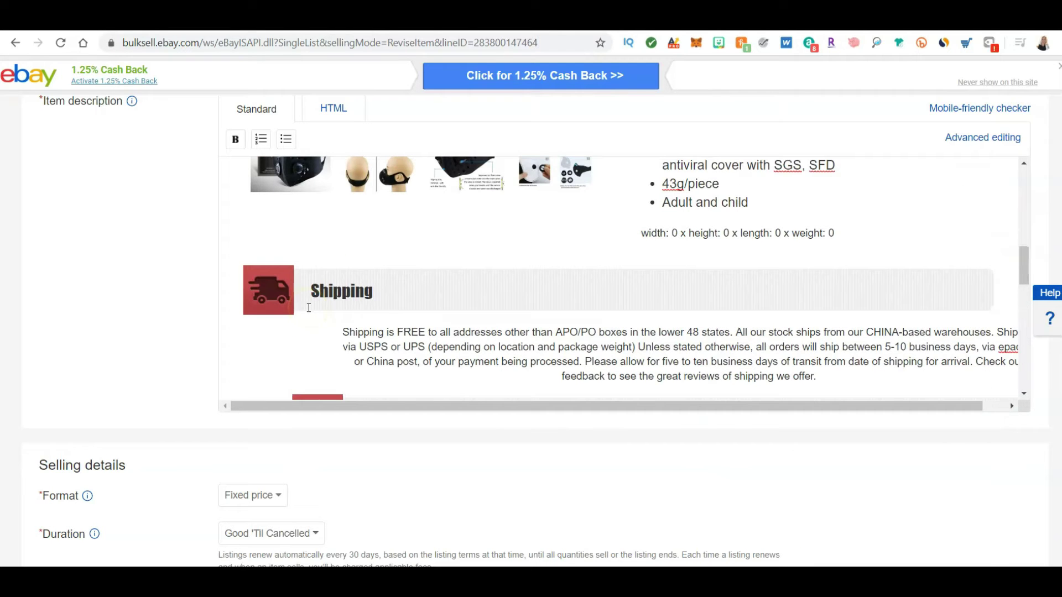
{"action": "scroll", "coordinate": [546, 238], "scroll_direction": "down", "scroll_amount": 3}
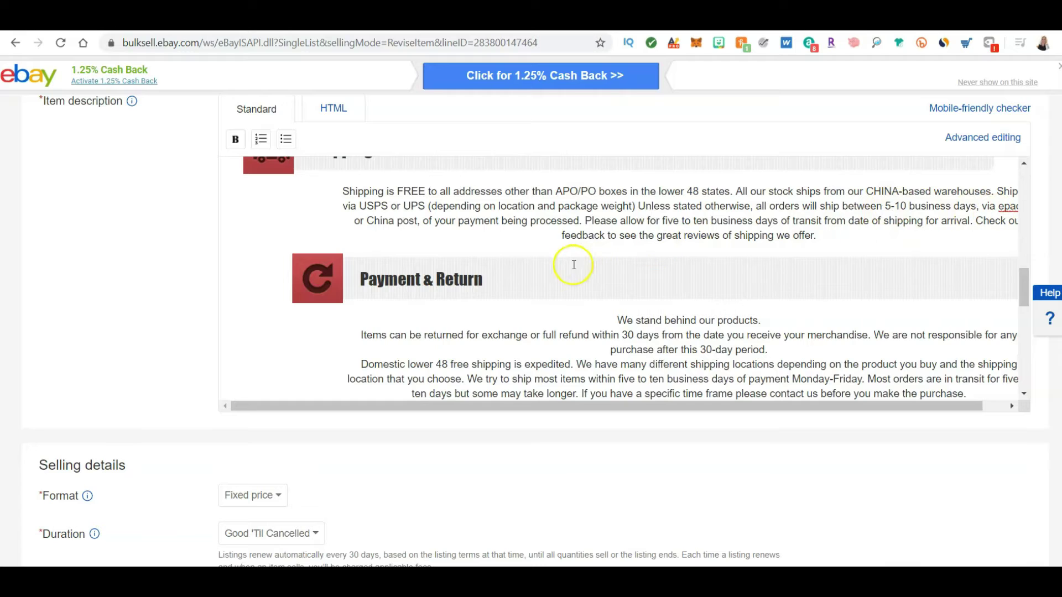
- View the GLORSUN listing's selling details and its variation price, quantity and SKU editor, and return to the active listings
{"action": "scroll", "coordinate": [571, 264], "scroll_direction": "down", "scroll_amount": 8}
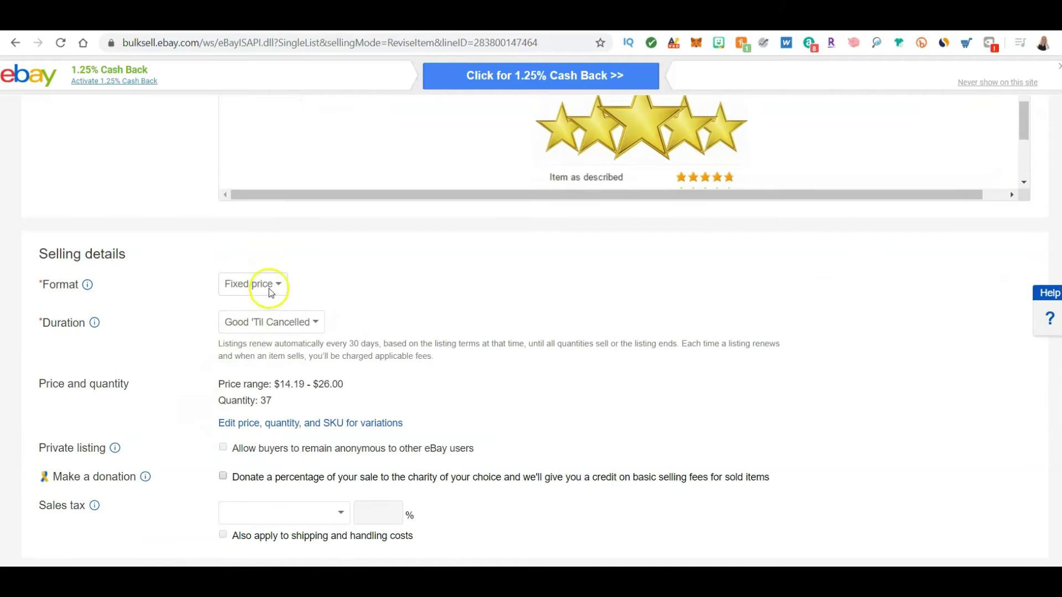
{"action": "scroll", "coordinate": [221, 401], "scroll_direction": "down", "scroll_amount": 1}
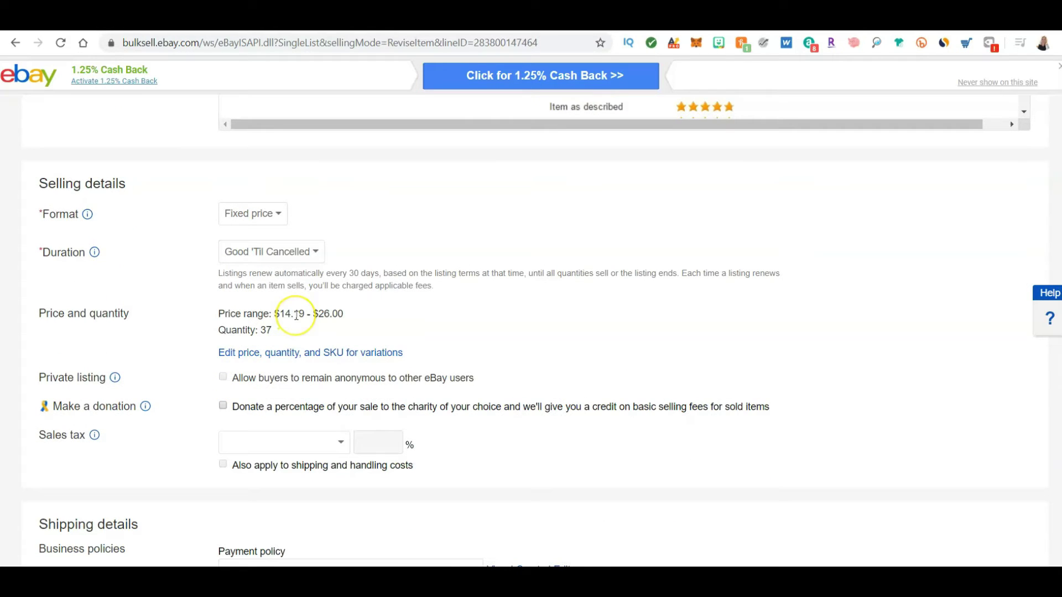
{"action": "left_click", "coordinate": [232, 353]}
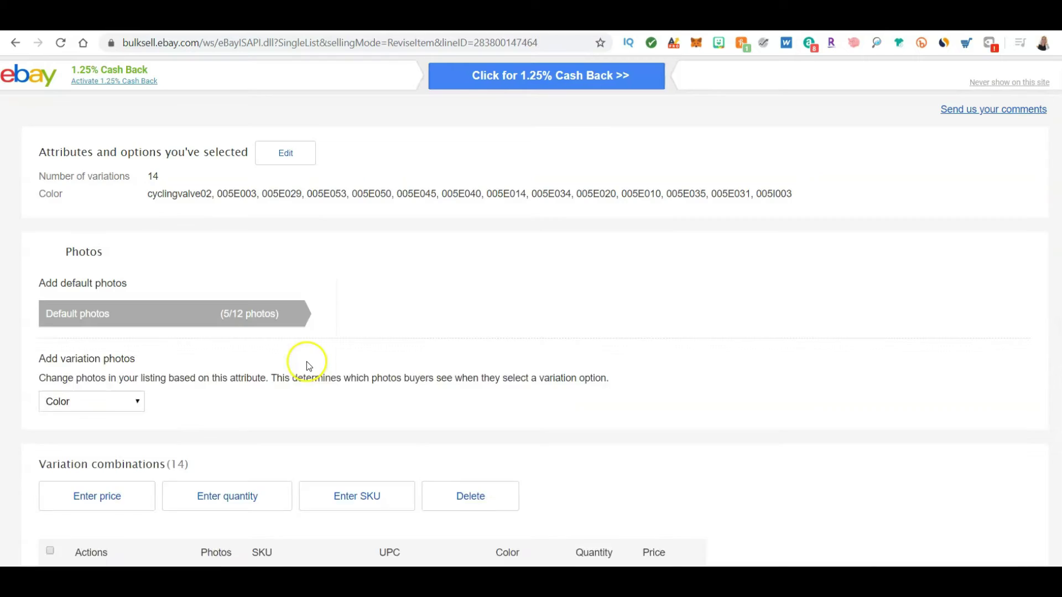
{"action": "left_click", "coordinate": [15, 42]}
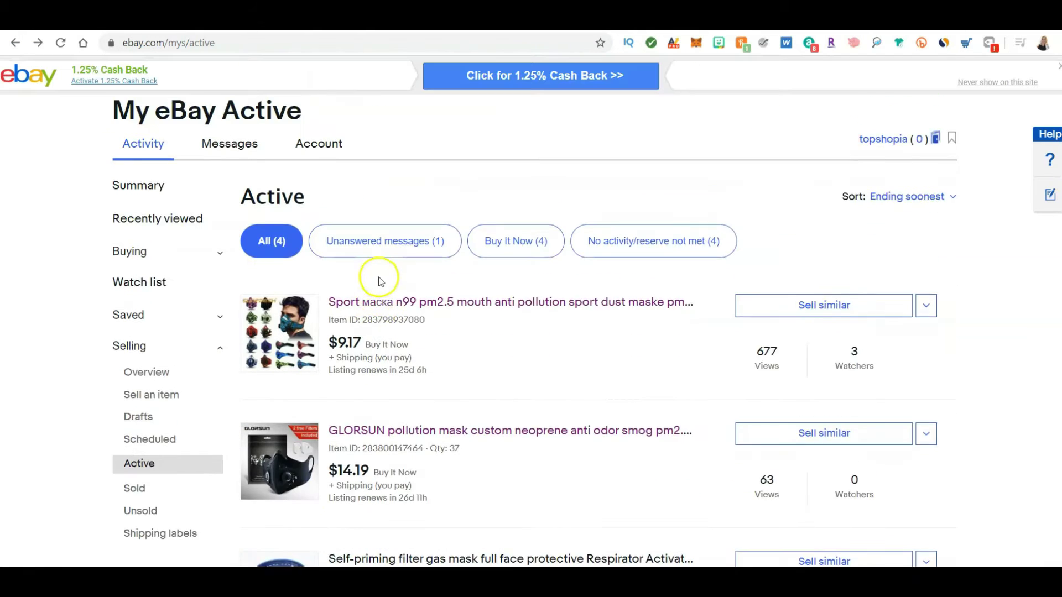
- Open the Sport n99 pm2.5 mask listing for revision and bring up its variation price, quantity and SKU editor
{"action": "left_click", "coordinate": [926, 389]}
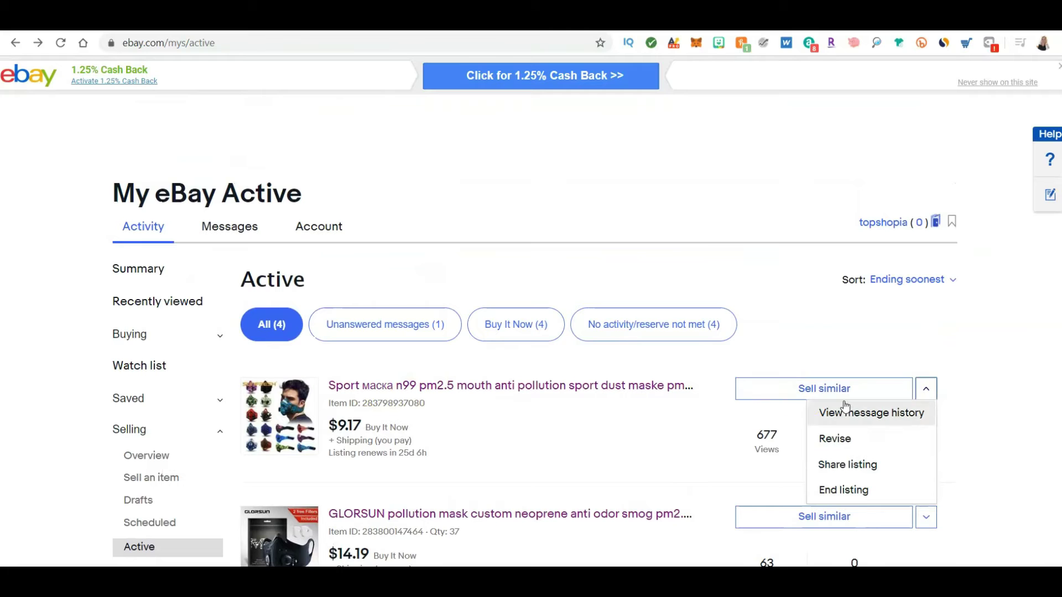
{"action": "left_click", "coordinate": [832, 441]}
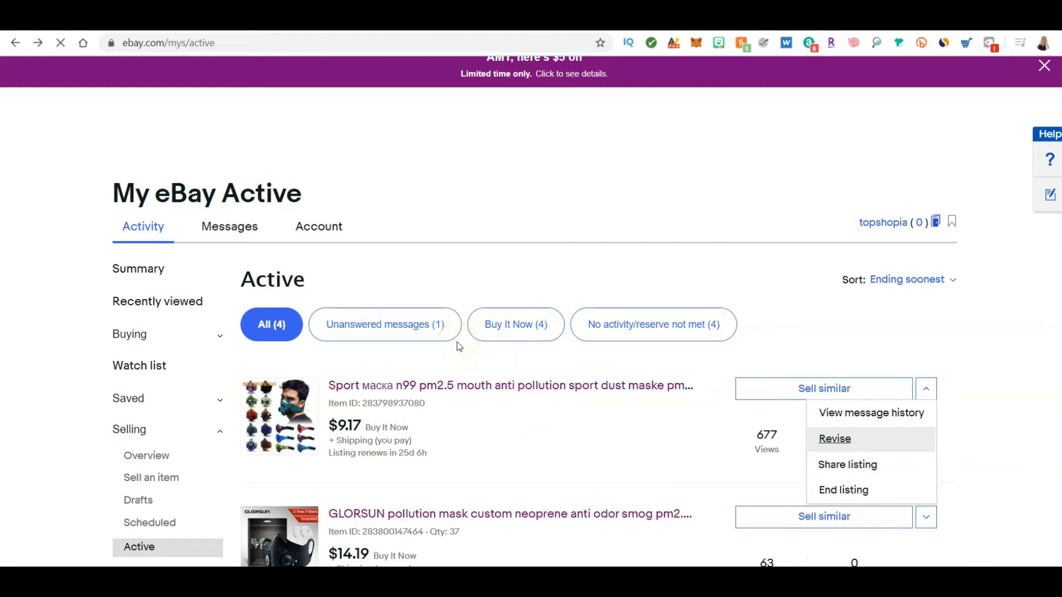
{"action": "scroll", "coordinate": [407, 279], "scroll_direction": "down", "scroll_amount": 8}
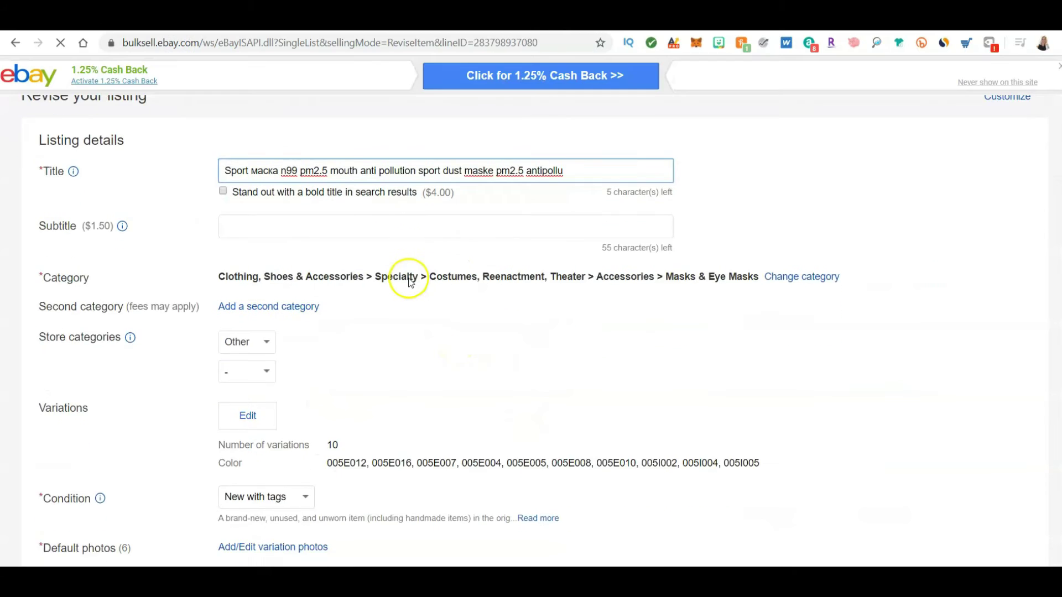
{"action": "scroll", "coordinate": [184, 347], "scroll_direction": "down", "scroll_amount": 12}
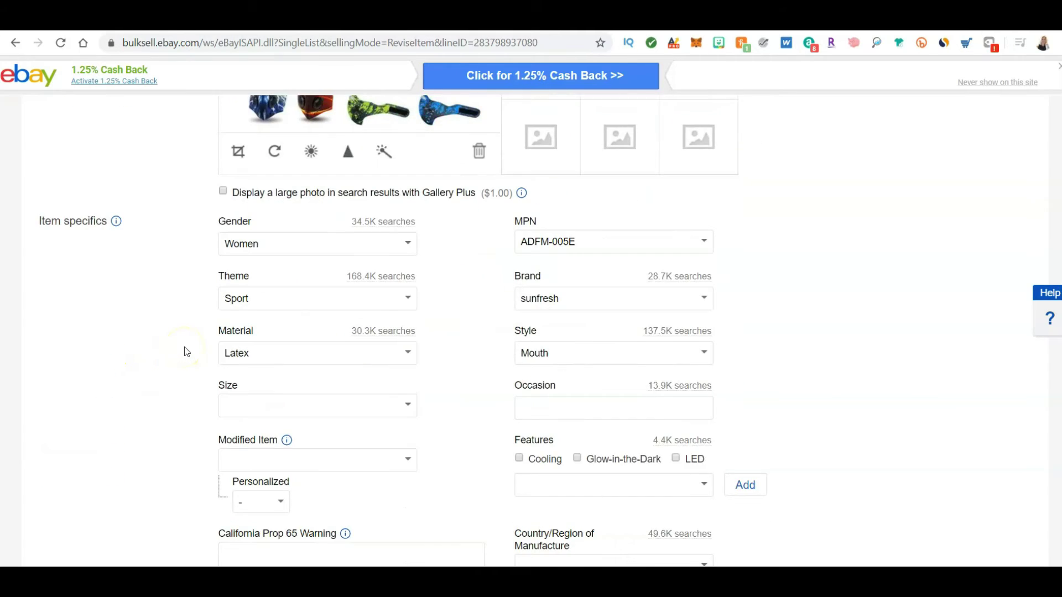
{"action": "scroll", "coordinate": [184, 347], "scroll_direction": "down", "scroll_amount": 8}
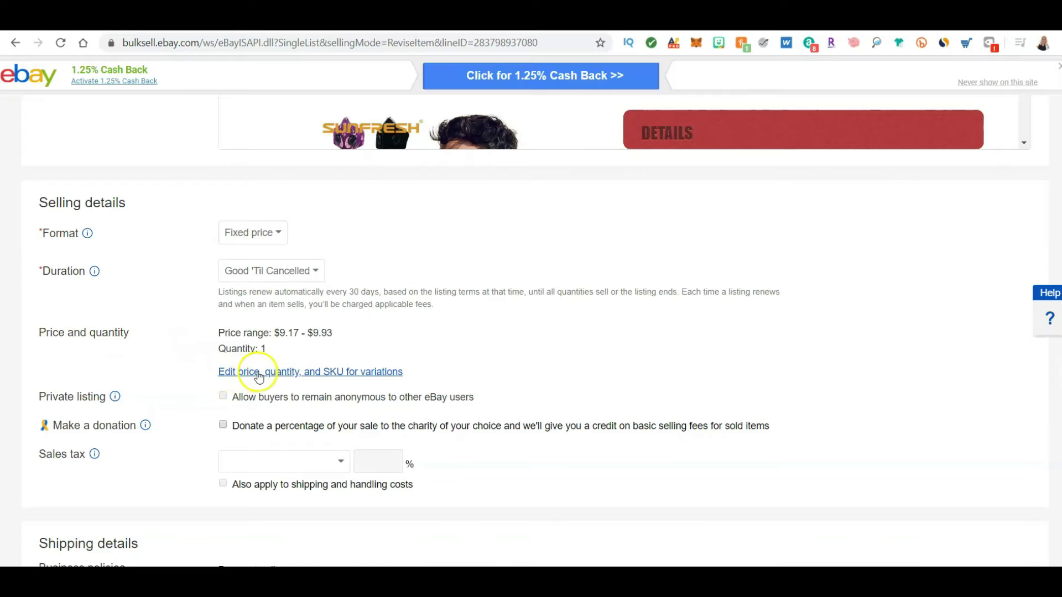
{"action": "left_click", "coordinate": [255, 372]}
- Examine the photos, SKUs, quantities and prices of the Sport mask listing's color variations
{"action": "scroll", "coordinate": [561, 341], "scroll_direction": "down", "scroll_amount": 8}
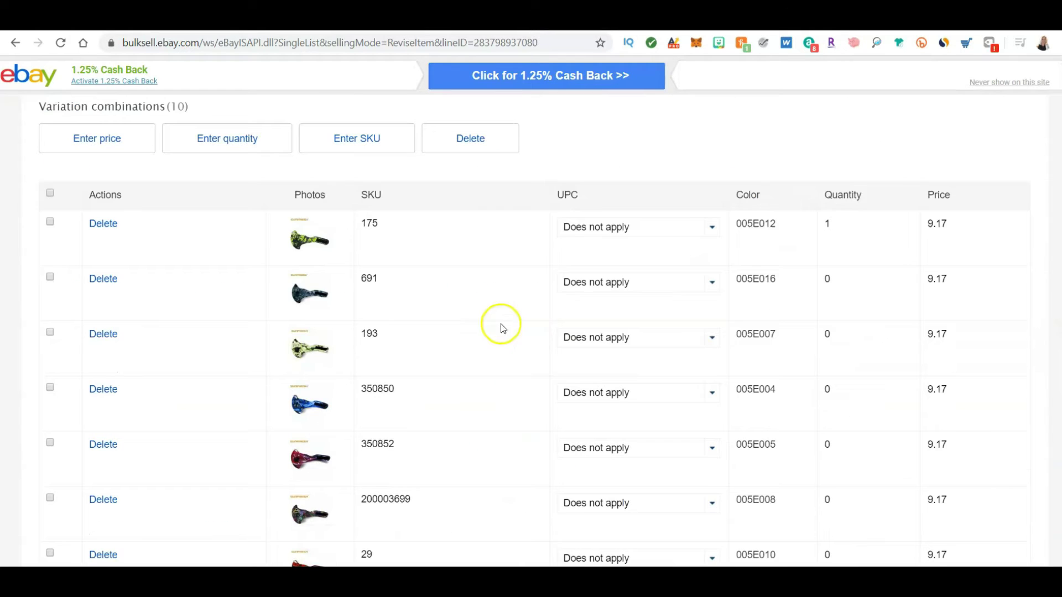
{"action": "scroll", "coordinate": [190, 257], "scroll_direction": "up", "scroll_amount": 4}
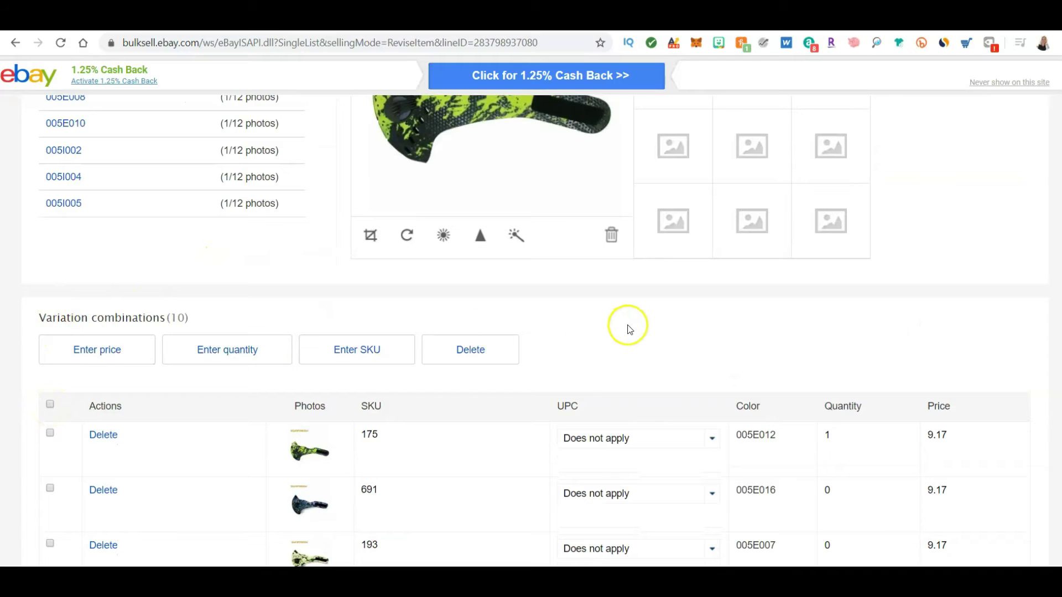
{"action": "scroll", "coordinate": [625, 323], "scroll_direction": "down", "scroll_amount": 8}
{"action": "scroll", "coordinate": [630, 321], "scroll_direction": "up", "scroll_amount": 15}
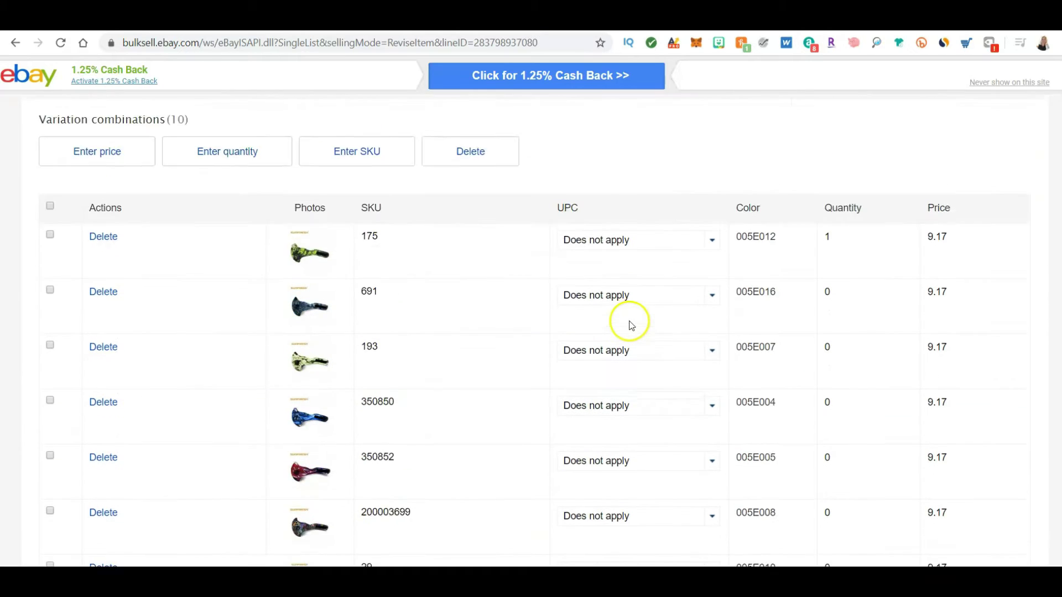
{"action": "scroll", "coordinate": [406, 326], "scroll_direction": "down", "scroll_amount": 10}
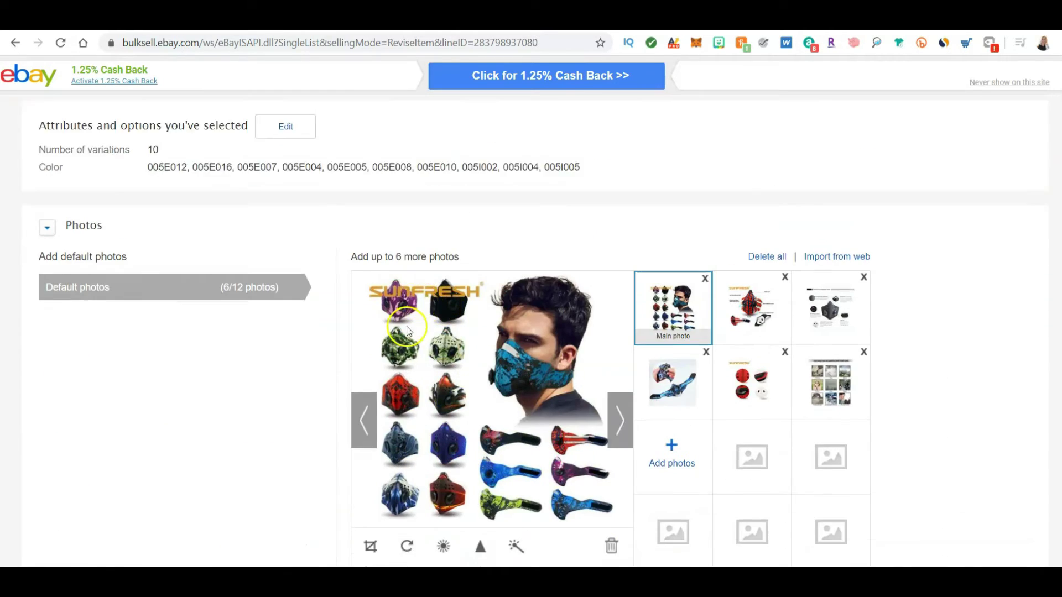
{"action": "scroll", "coordinate": [101, 305], "scroll_direction": "up", "scroll_amount": 5}
{"action": "scroll", "coordinate": [53, 389], "scroll_direction": "up", "scroll_amount": 5}
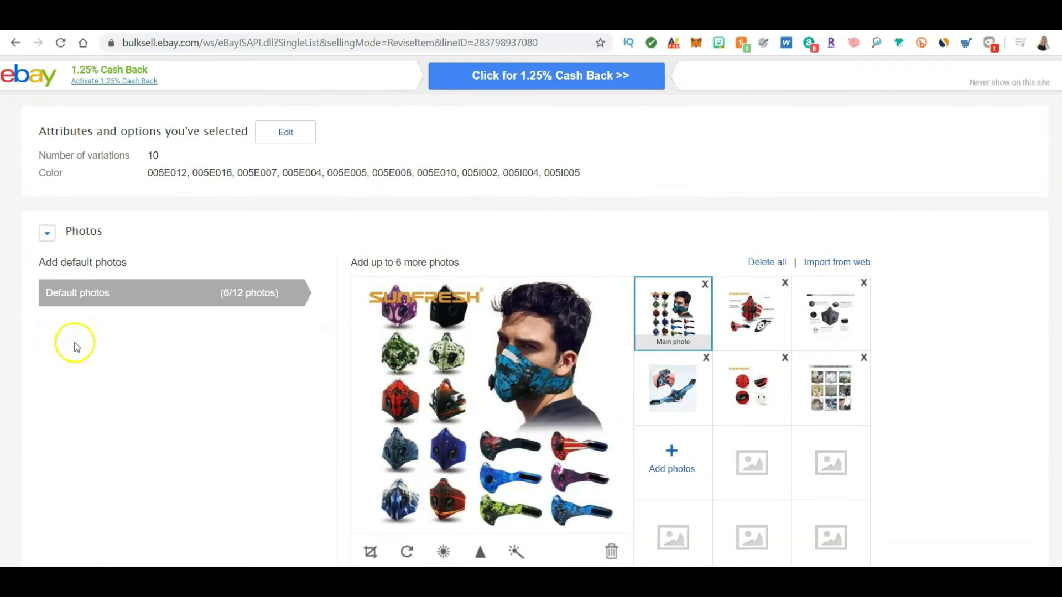
- Select all ten color variations of the Sport mask listing and set their price to 9.97
{"action": "scroll", "coordinate": [59, 290], "scroll_direction": "down", "scroll_amount": 12}
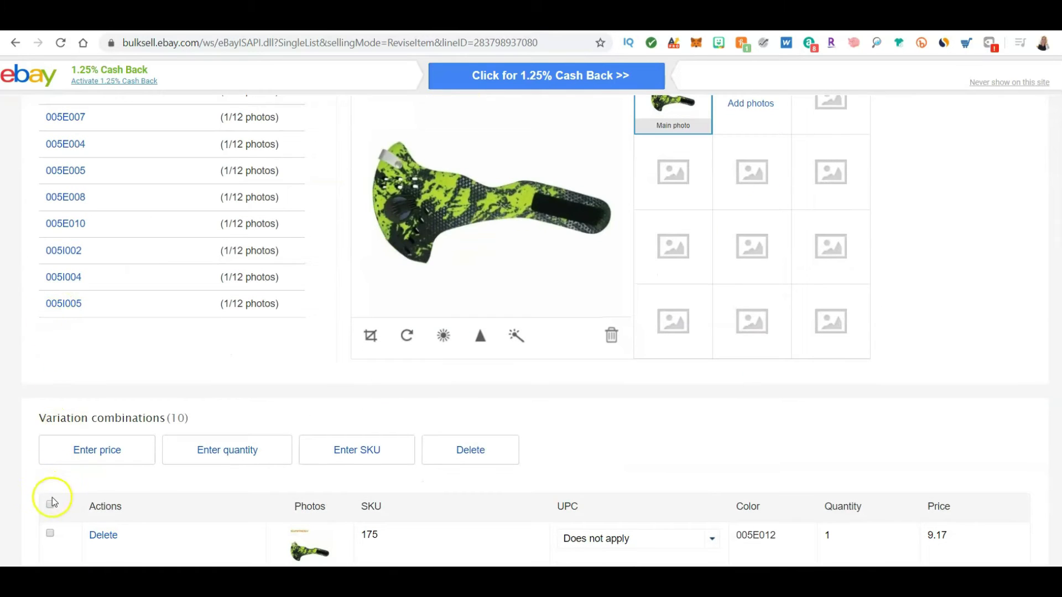
{"action": "left_click", "coordinate": [54, 504]}
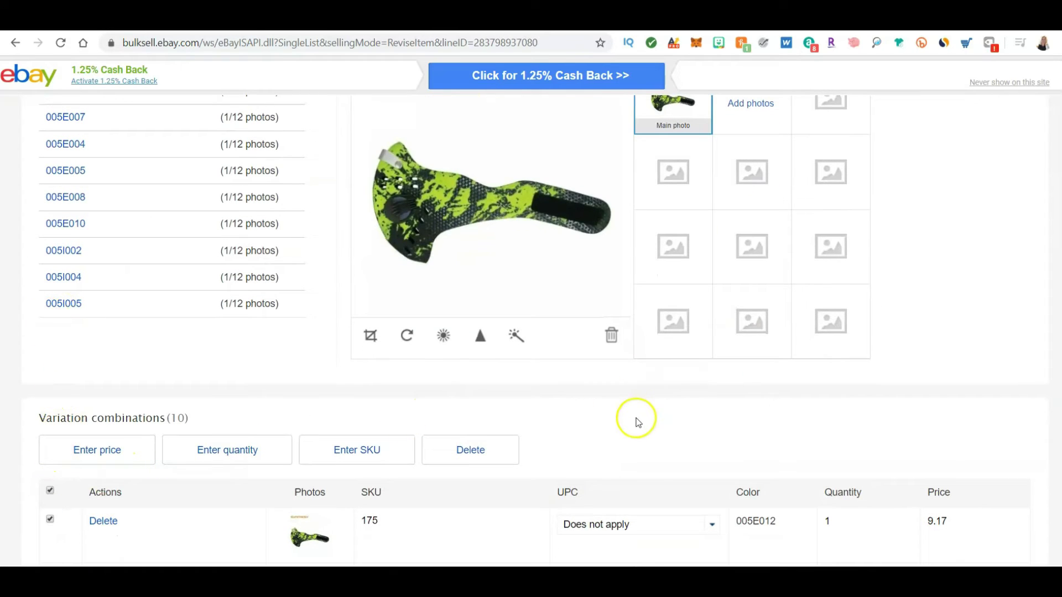
{"action": "scroll", "coordinate": [636, 422], "scroll_direction": "down", "scroll_amount": 2}
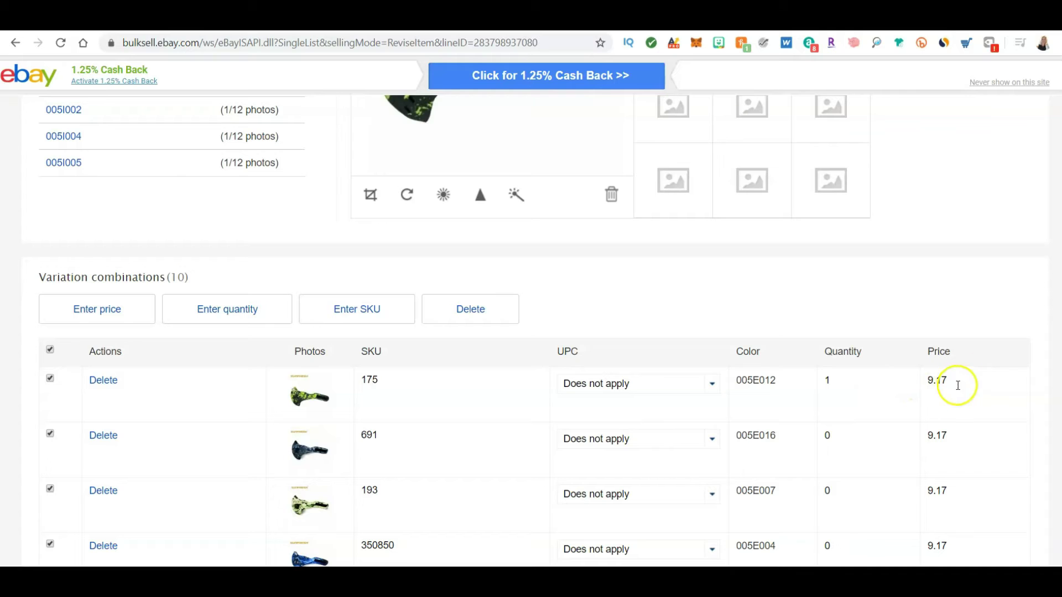
{"action": "scroll", "coordinate": [848, 455], "scroll_direction": "down", "scroll_amount": 3}
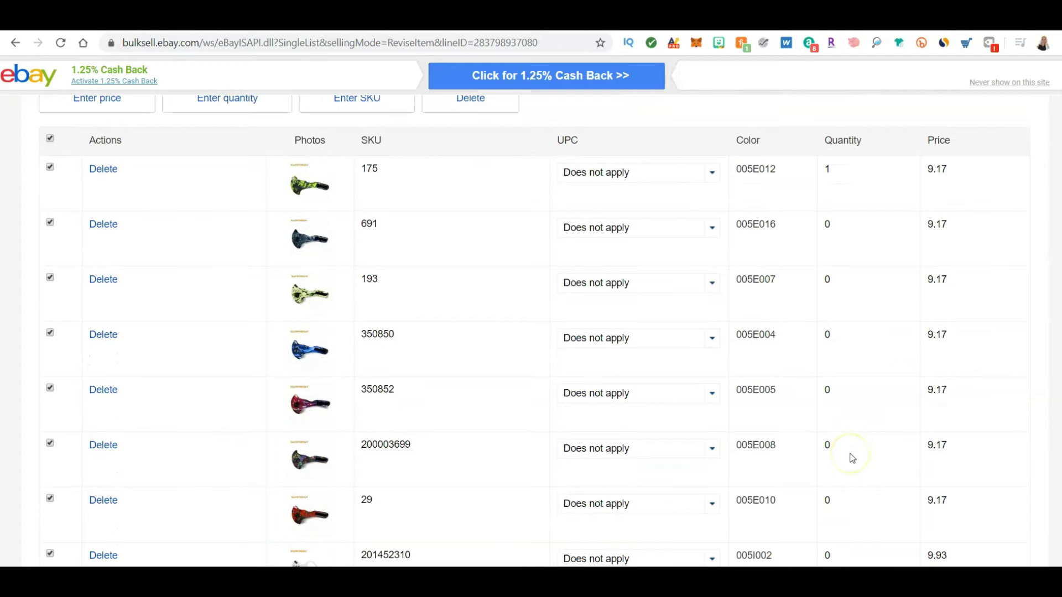
{"action": "scroll", "coordinate": [852, 458], "scroll_direction": "down", "scroll_amount": 3}
{"action": "scroll", "coordinate": [851, 453], "scroll_direction": "up", "scroll_amount": 7}
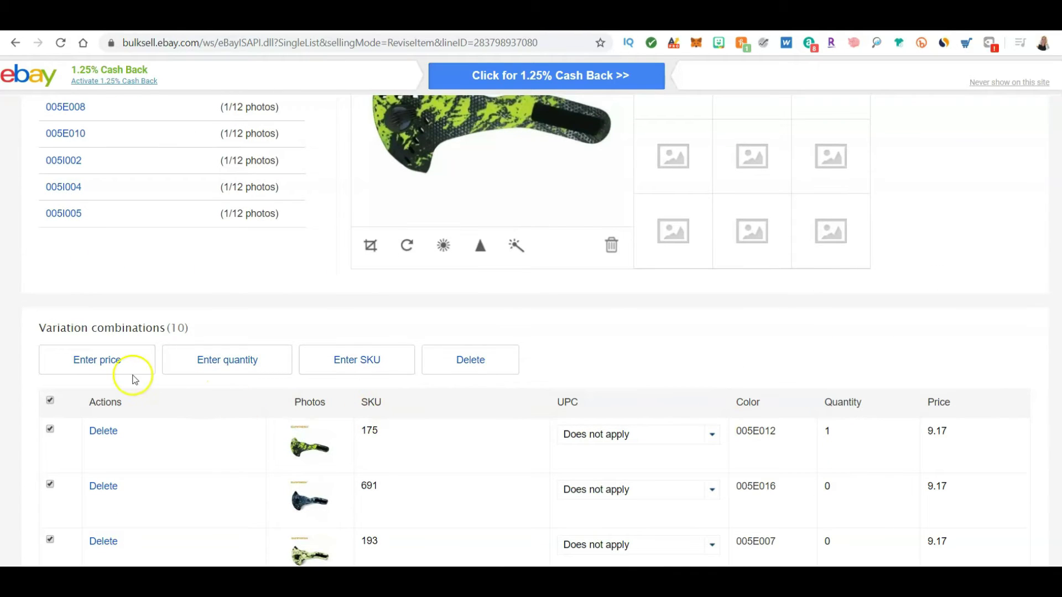
{"action": "left_click", "coordinate": [98, 361]}
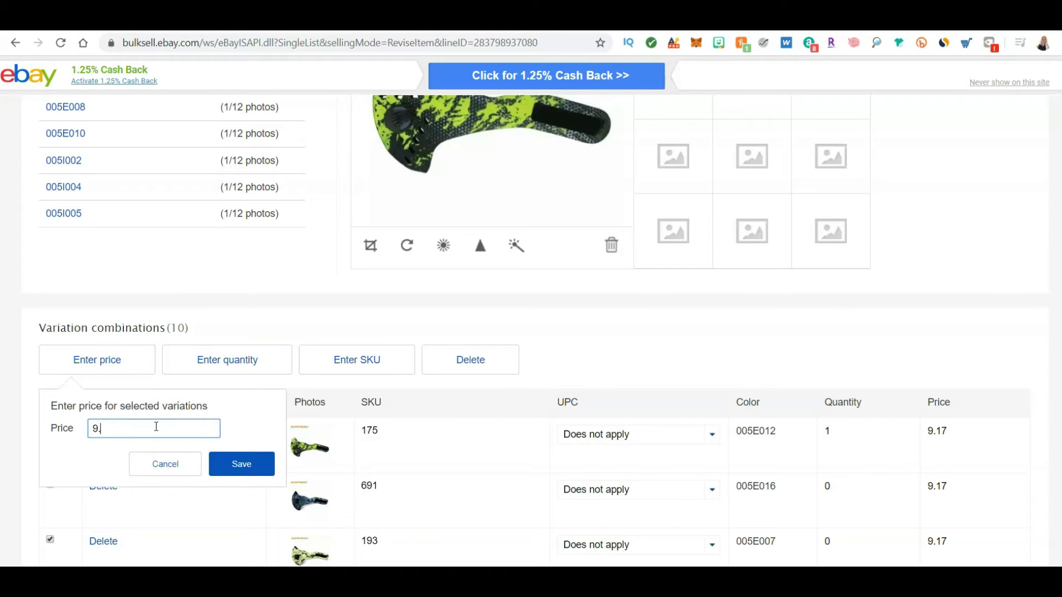
{"action": "left_click", "coordinate": [242, 464]}
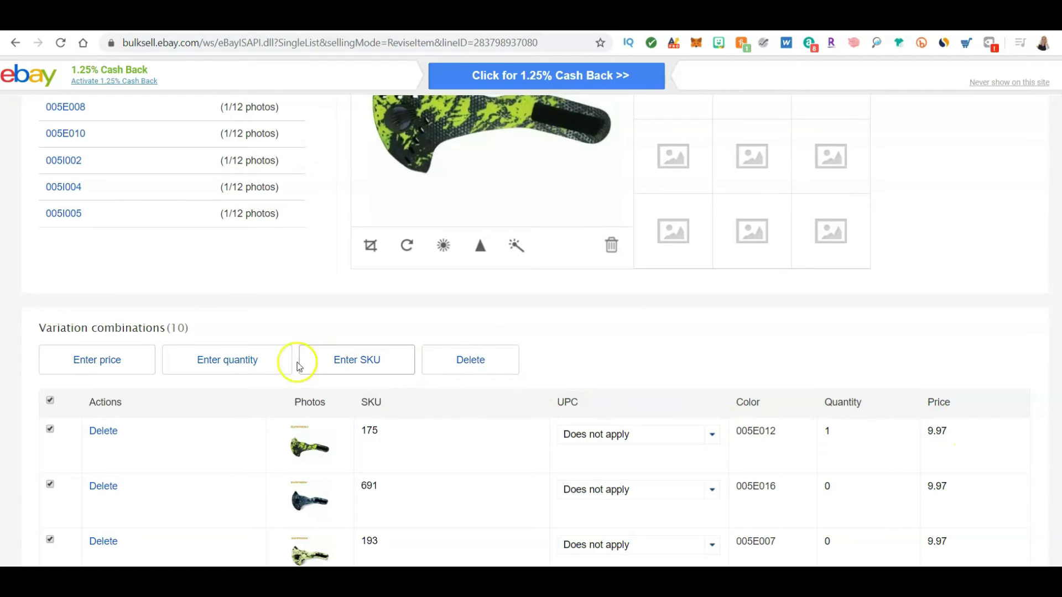
- Set the quantity of all selected color variations to 5 and check the updated rows
{"action": "left_click", "coordinate": [238, 361]}
{"action": "left_click", "coordinate": [295, 431]}
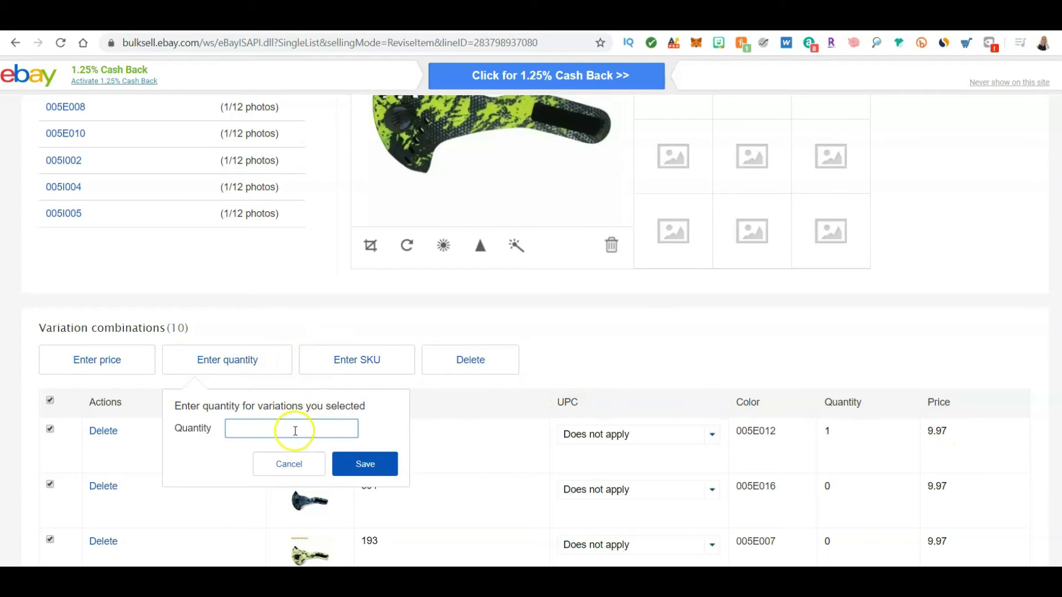
{"action": "type", "text": "5"}
{"action": "left_click", "coordinate": [363, 464]}
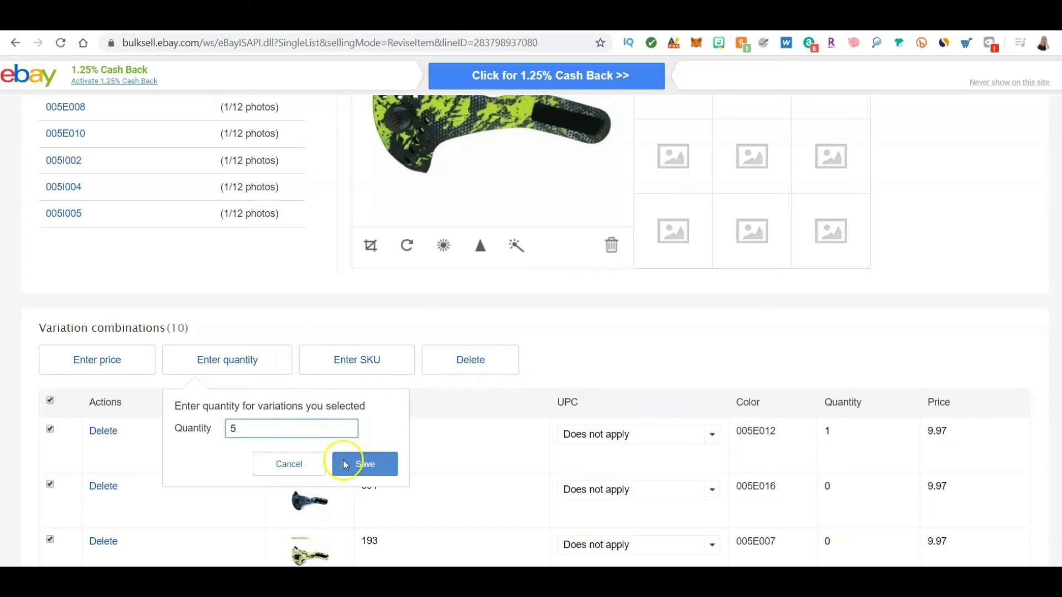
{"action": "scroll", "coordinate": [480, 326], "scroll_direction": "down", "scroll_amount": 4}
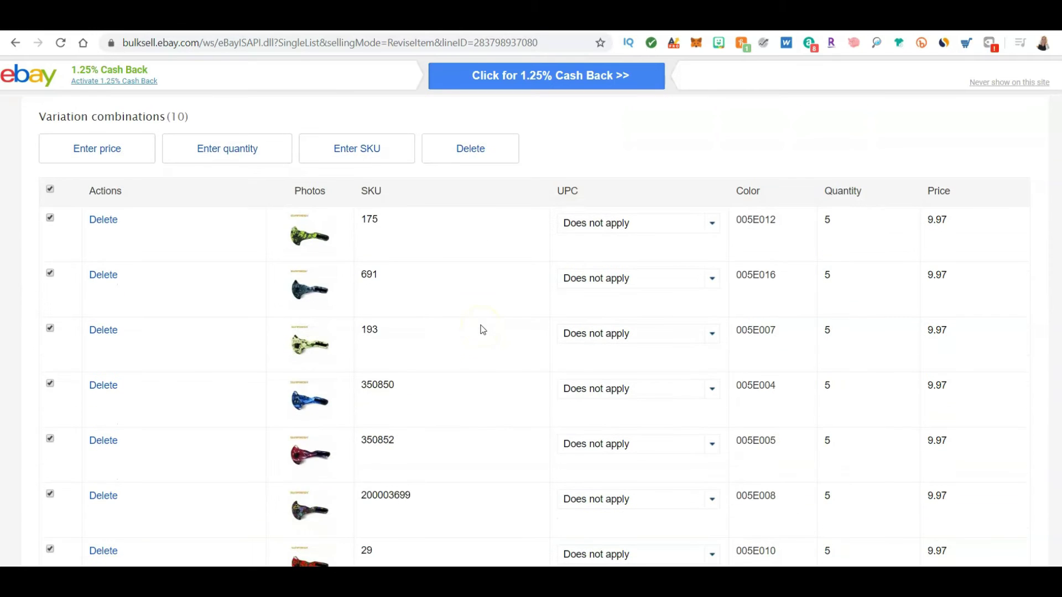
{"action": "scroll", "coordinate": [483, 330], "scroll_direction": "down", "scroll_amount": 4}
- Review the listing's photos and variation rows, save and close the variation editor, and look over the listing revision form
{"action": "scroll", "coordinate": [268, 450], "scroll_direction": "up", "scroll_amount": 10}
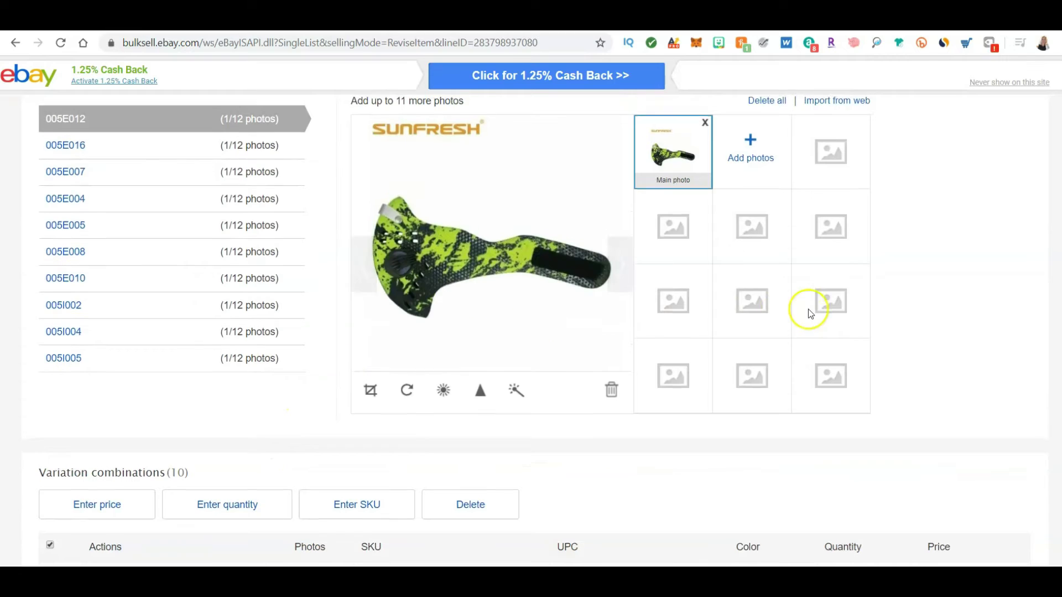
{"action": "scroll", "coordinate": [806, 308], "scroll_direction": "up", "scroll_amount": 10}
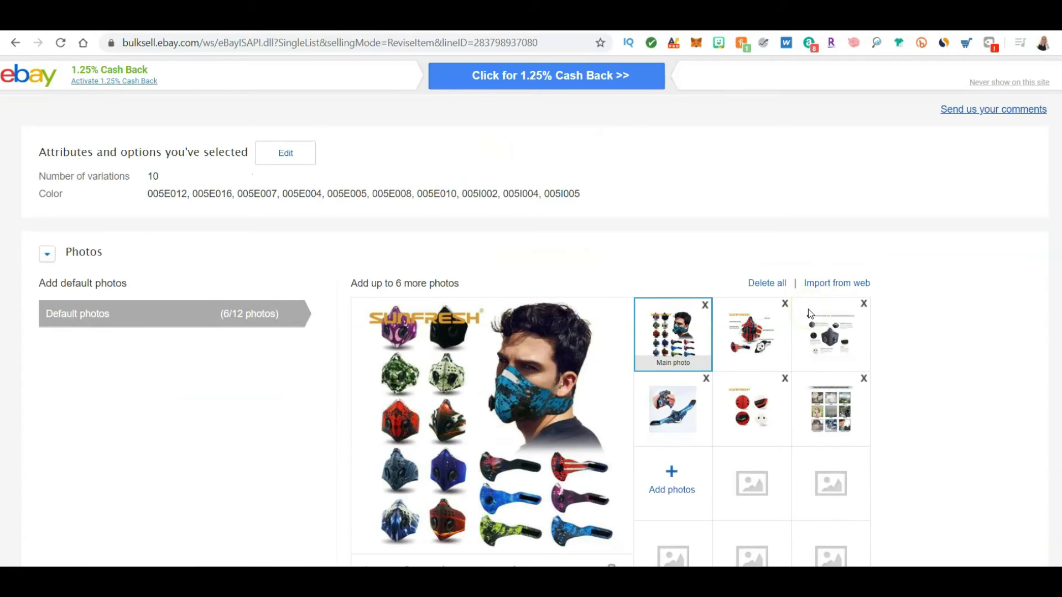
{"action": "scroll", "coordinate": [486, 351], "scroll_direction": "down", "scroll_amount": 15}
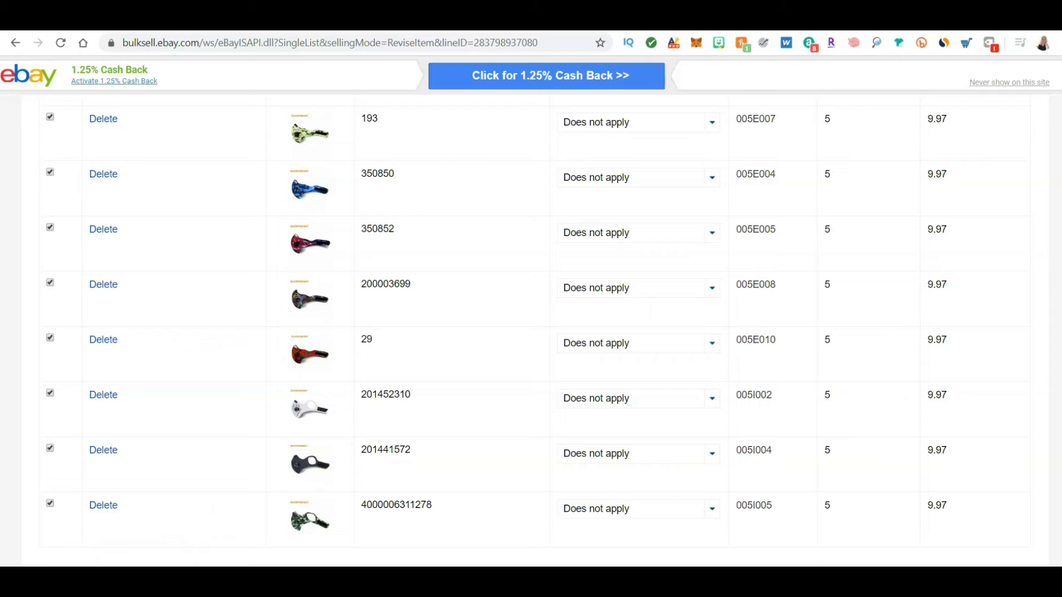
{"action": "scroll", "coordinate": [135, 553], "scroll_direction": "down", "scroll_amount": 1}
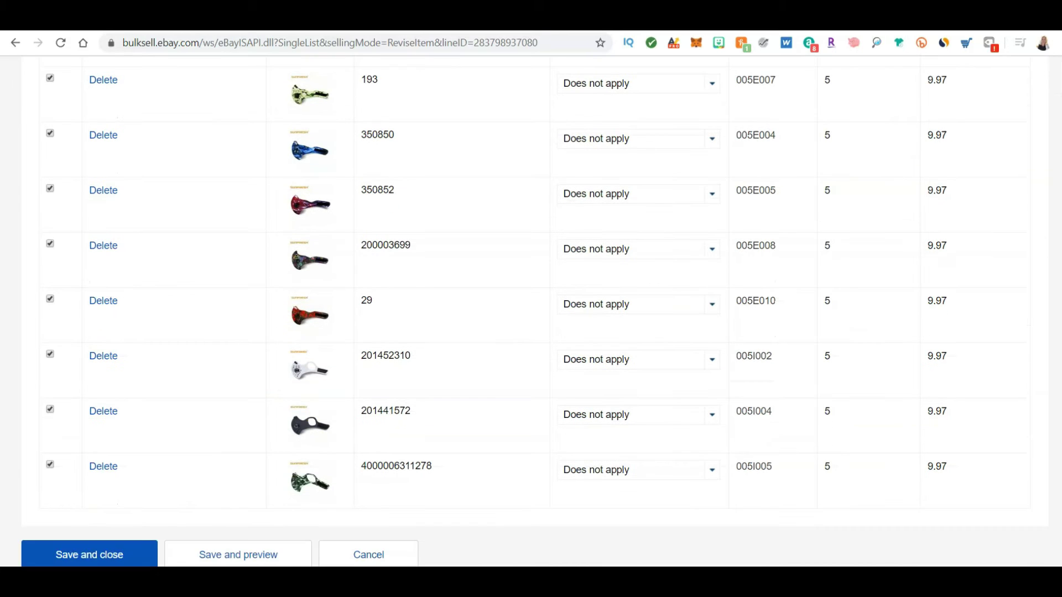
{"action": "left_click", "coordinate": [116, 559]}
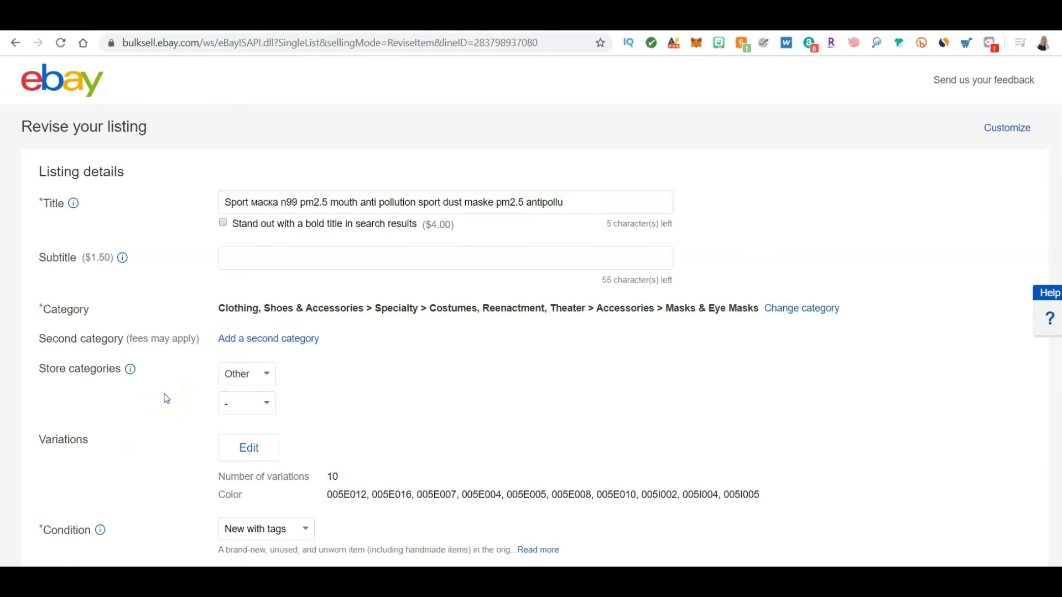
{"action": "scroll", "coordinate": [166, 399], "scroll_direction": "down", "scroll_amount": 4}
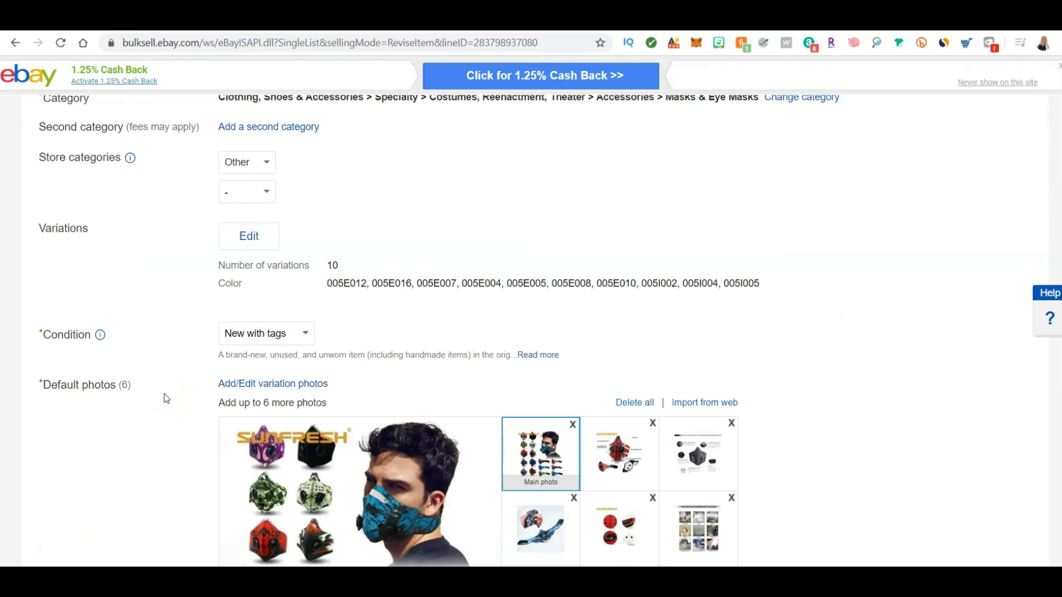
{"action": "scroll", "coordinate": [166, 398], "scroll_direction": "down", "scroll_amount": 5}
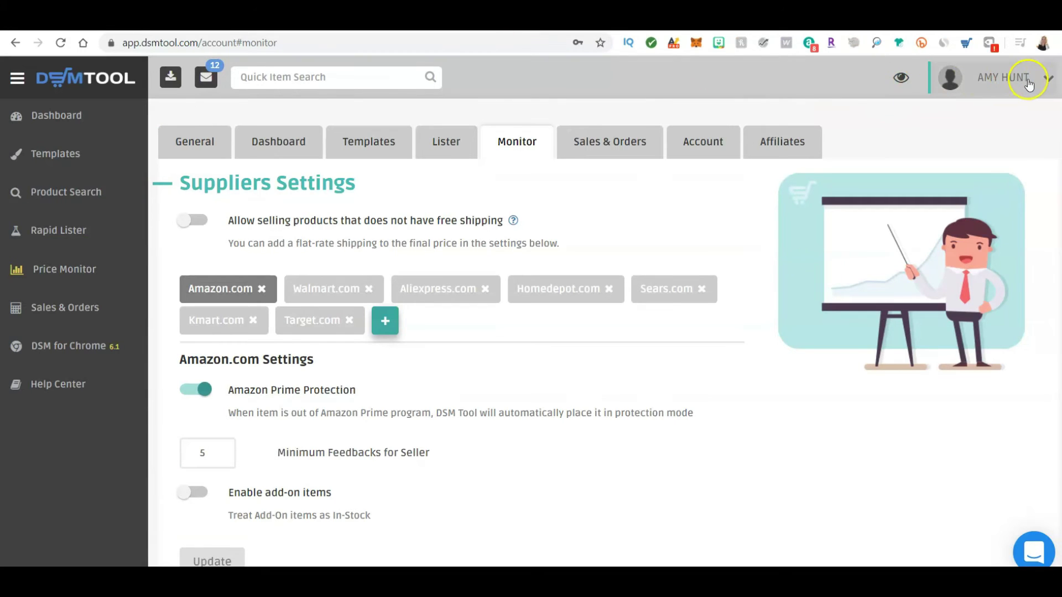
- In DSM Tool, open the account's Sales & Orders settings and examine the pricing strategy, Automatic Re-sale Preserving and after-order message
{"action": "left_click", "coordinate": [1028, 84]}
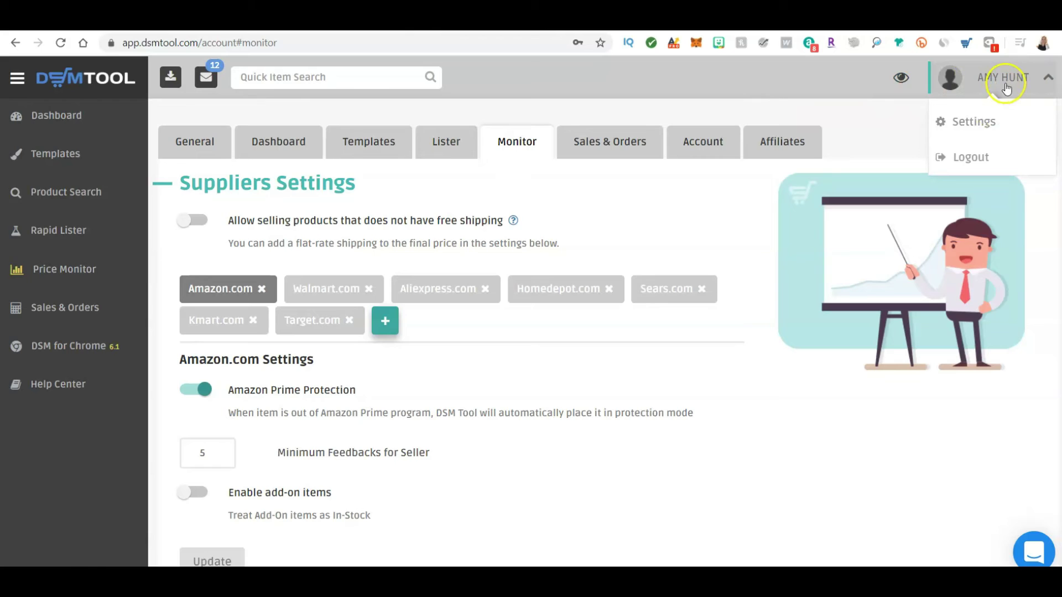
{"action": "left_click", "coordinate": [971, 121]}
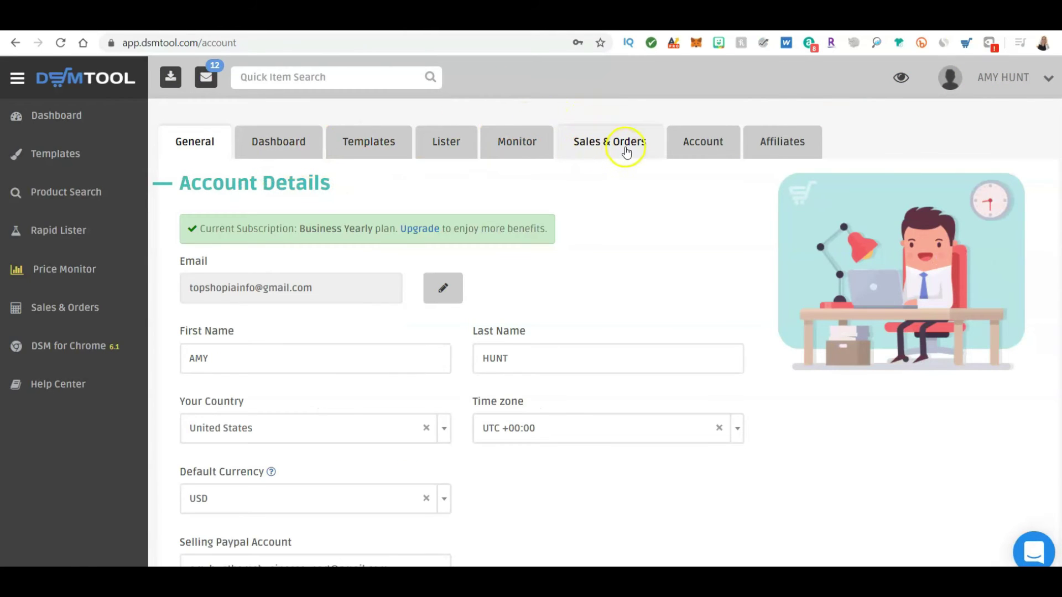
{"action": "left_click", "coordinate": [627, 152]}
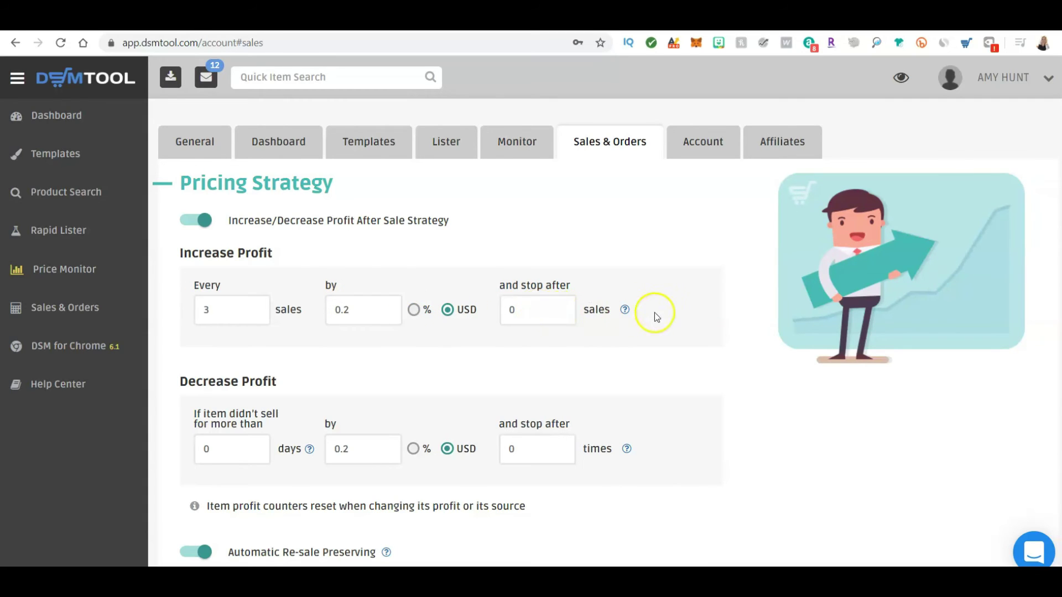
{"action": "scroll", "coordinate": [318, 360], "scroll_direction": "down", "scroll_amount": 3}
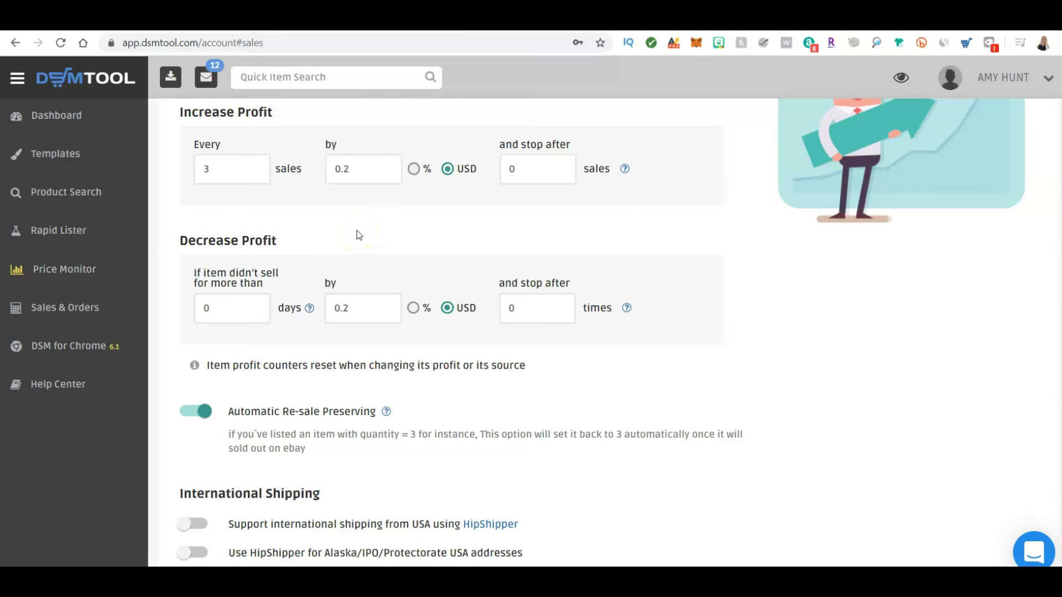
{"action": "scroll", "coordinate": [295, 382], "scroll_direction": "down", "scroll_amount": 1}
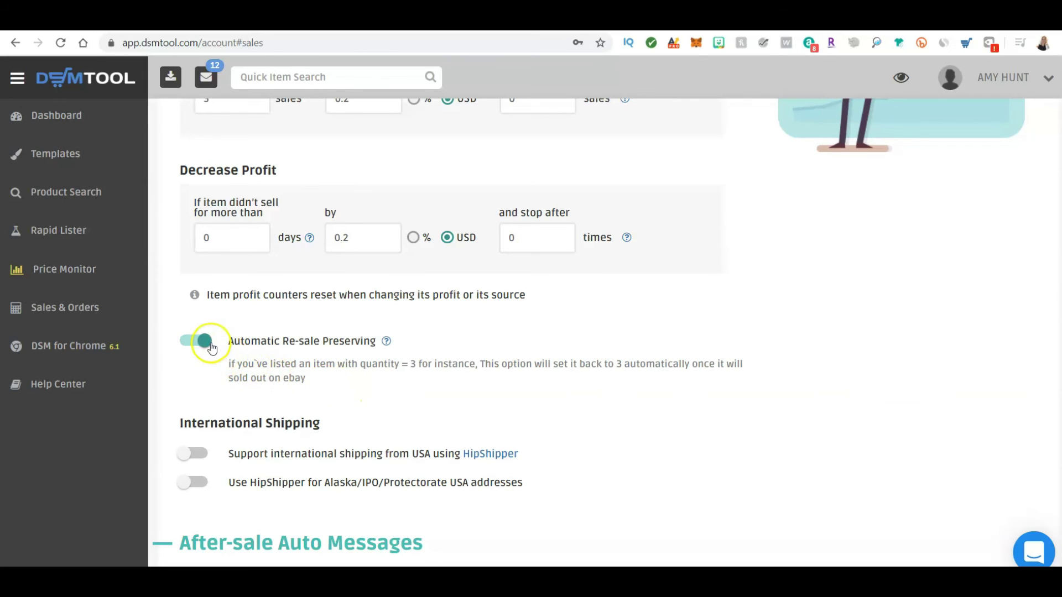
{"action": "scroll", "coordinate": [466, 352], "scroll_direction": "down", "scroll_amount": 6}
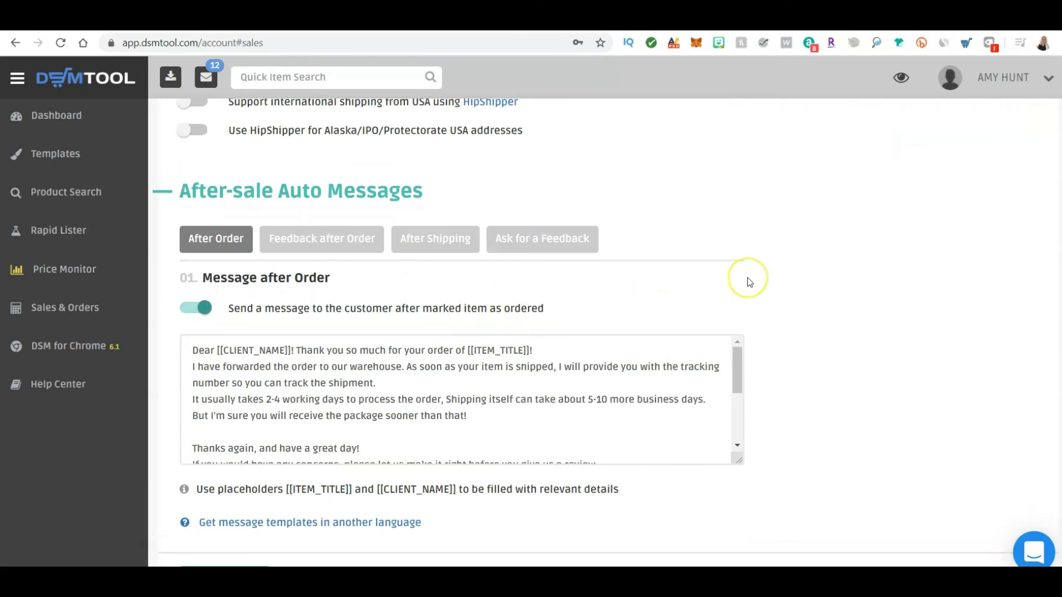
{"action": "scroll", "coordinate": [747, 278], "scroll_direction": "down", "scroll_amount": 2}
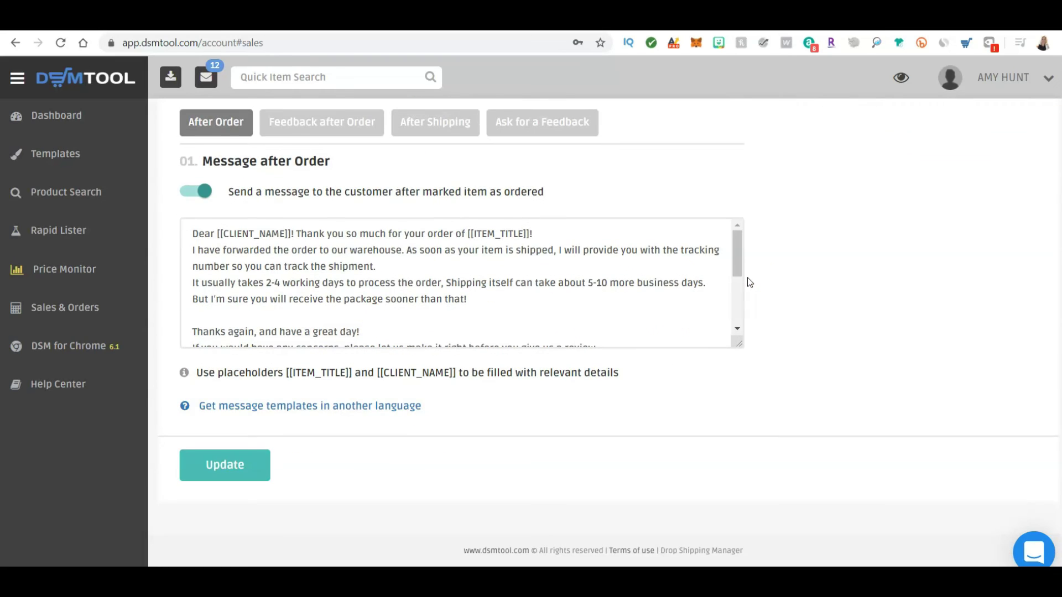